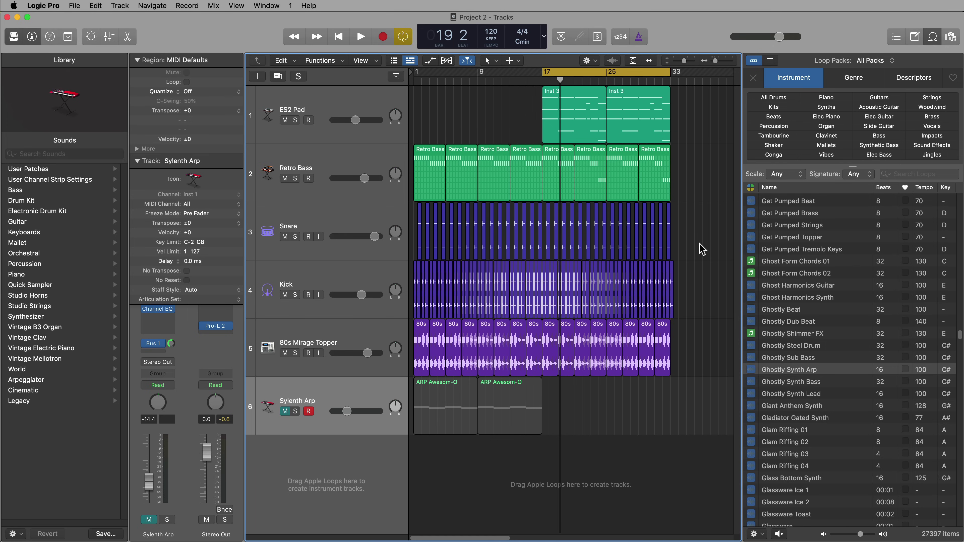
Play the arrangement from bar 19 for a short listen and stop playback
key(space)
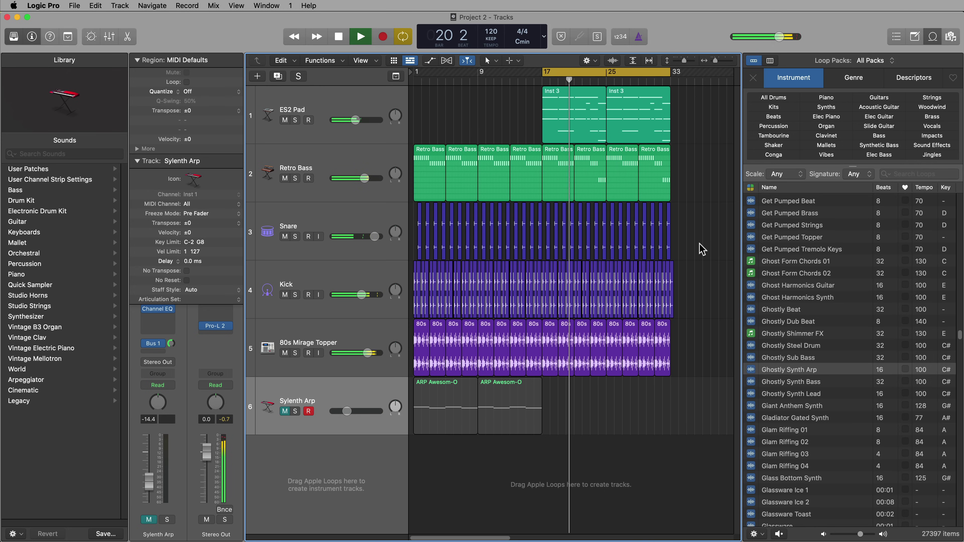
key(space)
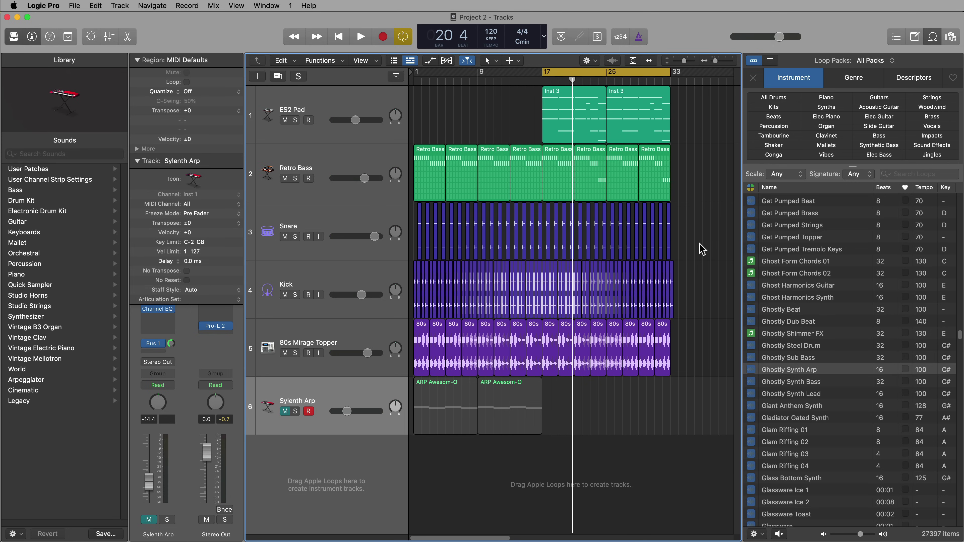
Add a software instrument track above ES2 Pad and load the Steinway Grand Piano patch on it
double_click(358, 450)
drag(340, 436, 328, 95)
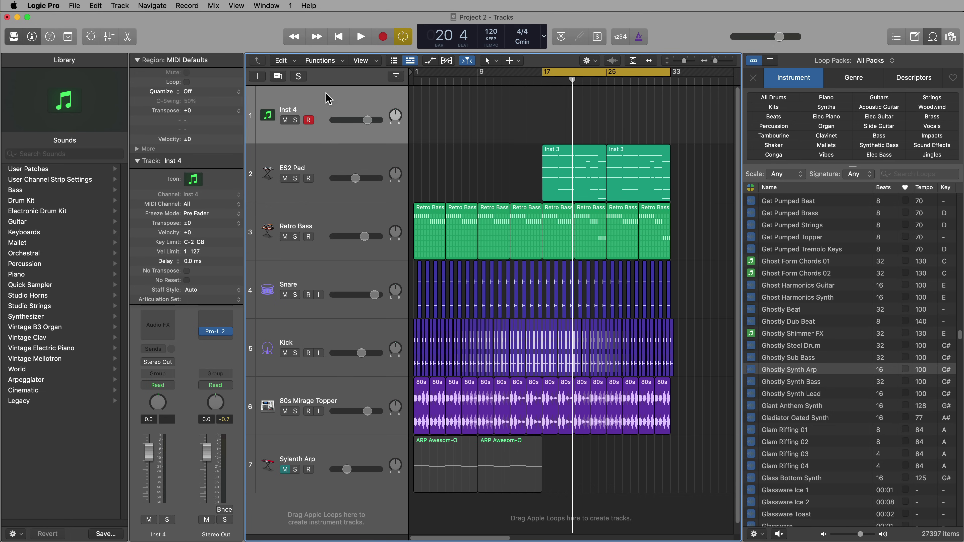
click(61, 274)
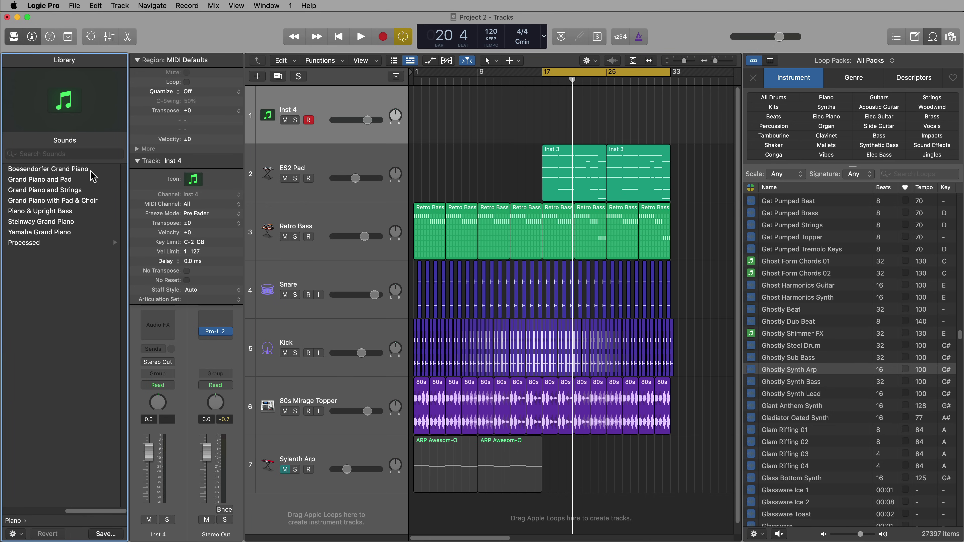
click(55, 222)
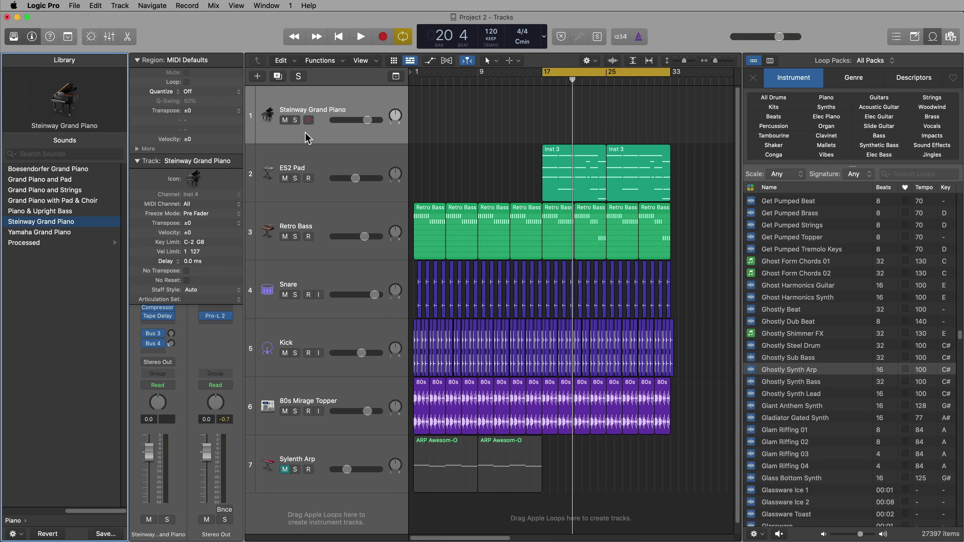
Create a pattern region at bar 17 on the Steinway Grand Piano track and hide the loop browser
right_click(544, 100)
click(621, 113)
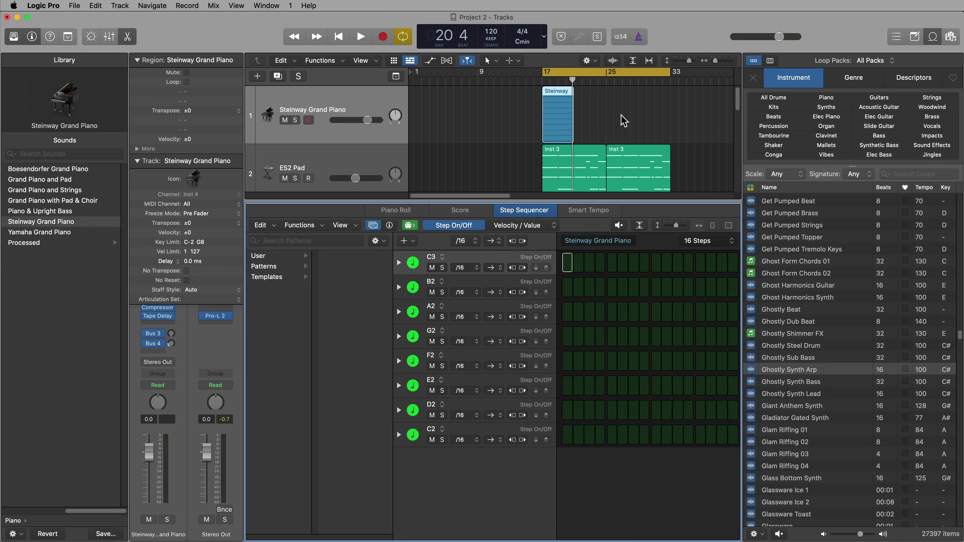
click(933, 36)
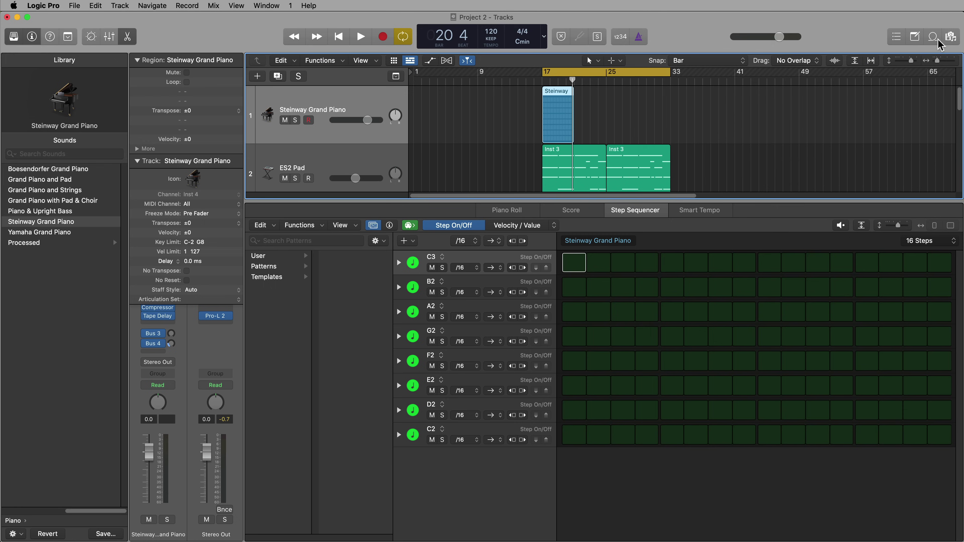
Keep the project key at C minor and apply the Minor template to the piano pattern
click(526, 42)
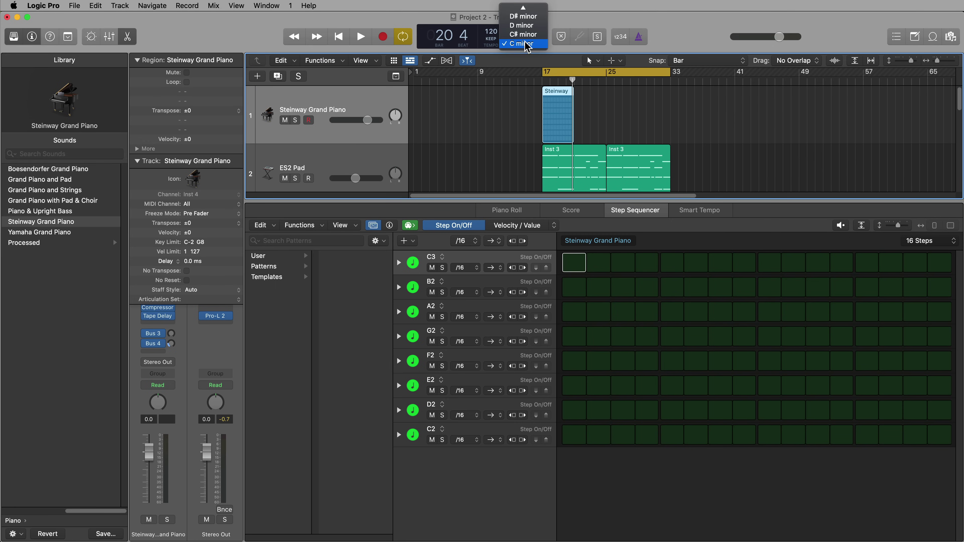
click(542, 45)
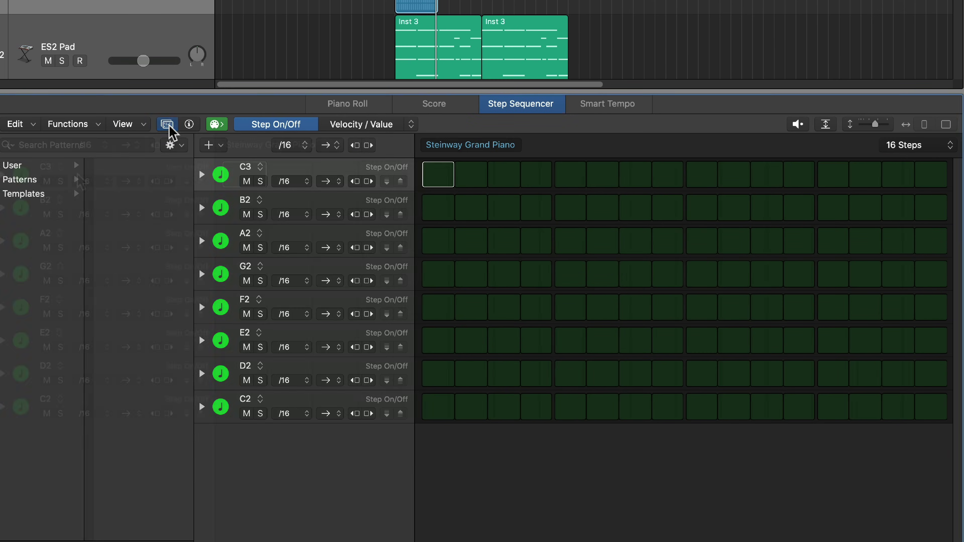
click(167, 125)
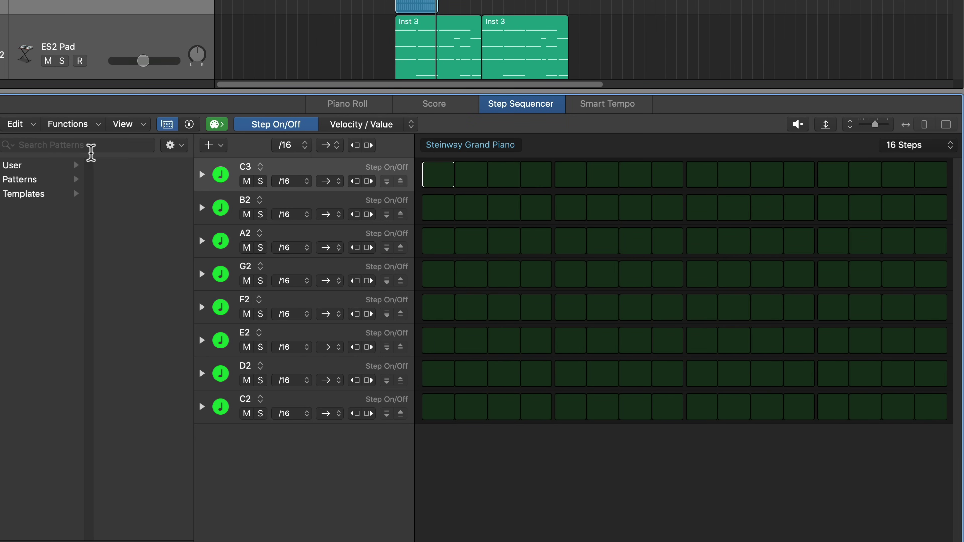
click(26, 193)
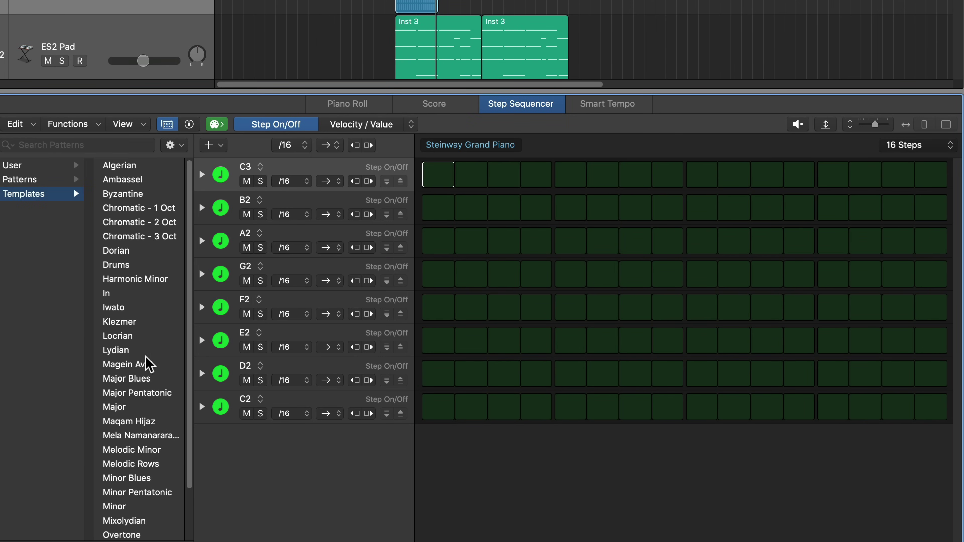
click(136, 507)
Turn on pattern steps C4 at 1, A#3 at 4, C3 at 7, G3 at 9, G#3 at 11, F3 at 13 and D#3 at 15
click(448, 177)
click(535, 197)
click(635, 351)
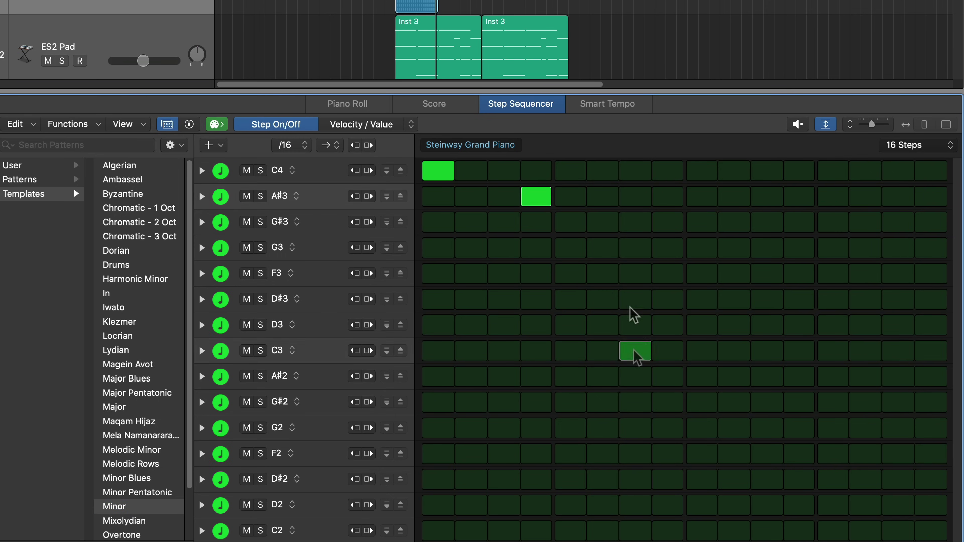
click(708, 250)
click(767, 224)
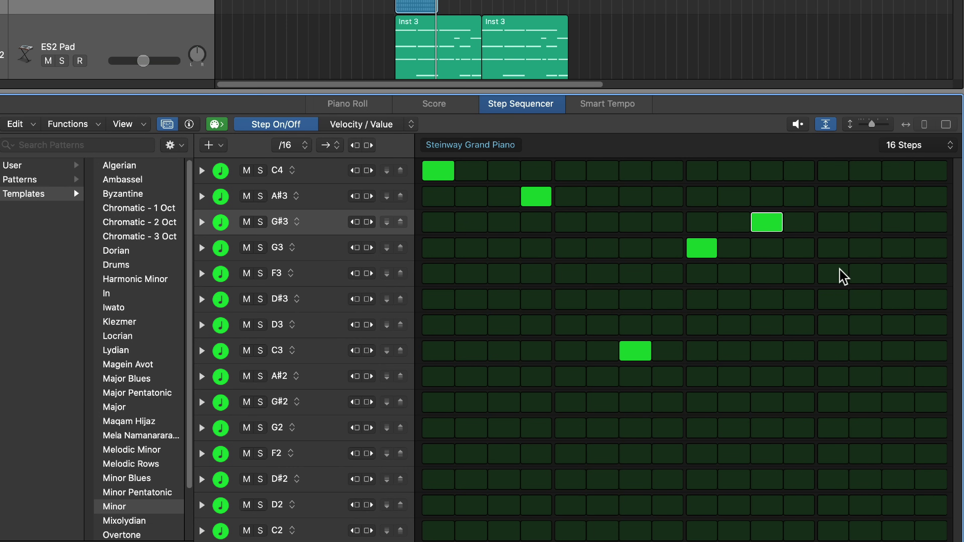
click(840, 270)
click(902, 304)
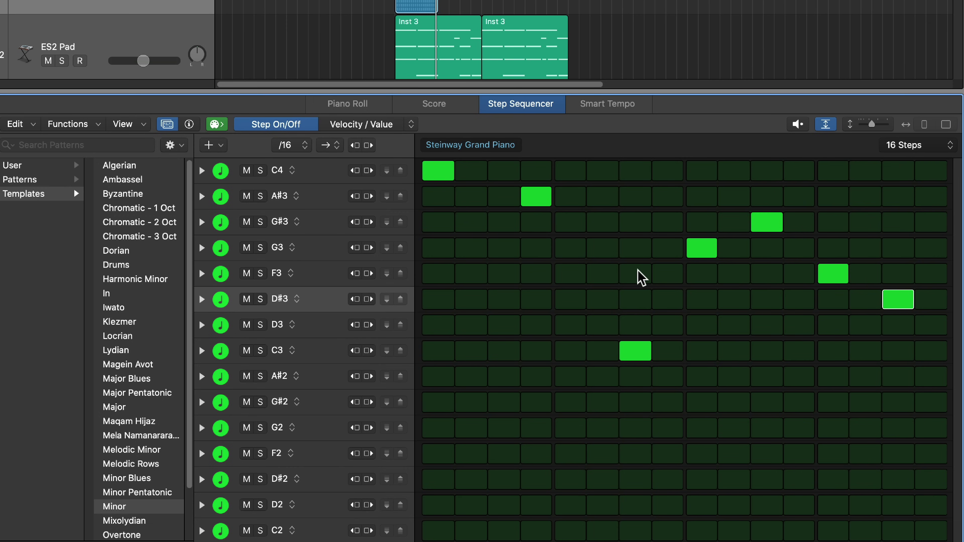
Transpose the piano pattern's rows up one octave and set the pattern's step rate to /8
key(alt+shift+Up)
key(space)
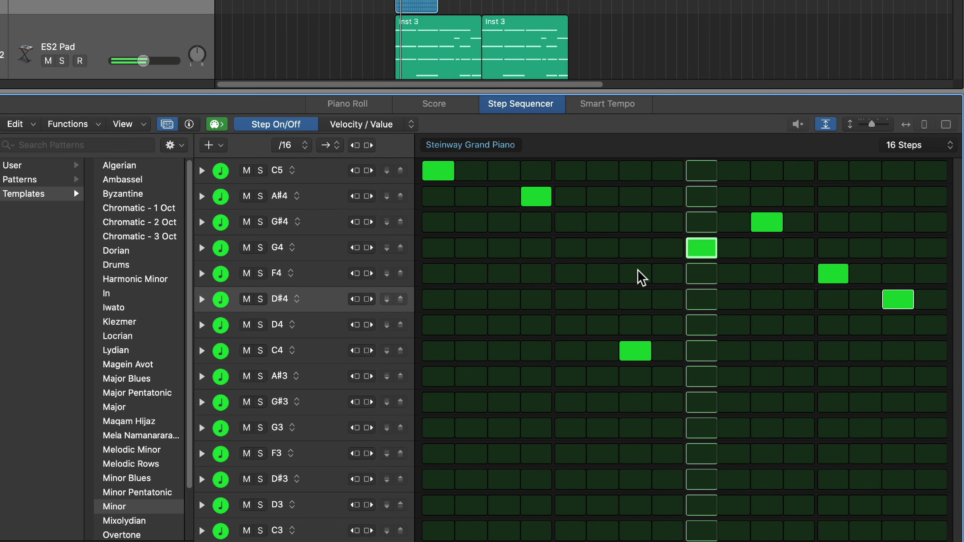
key(space)
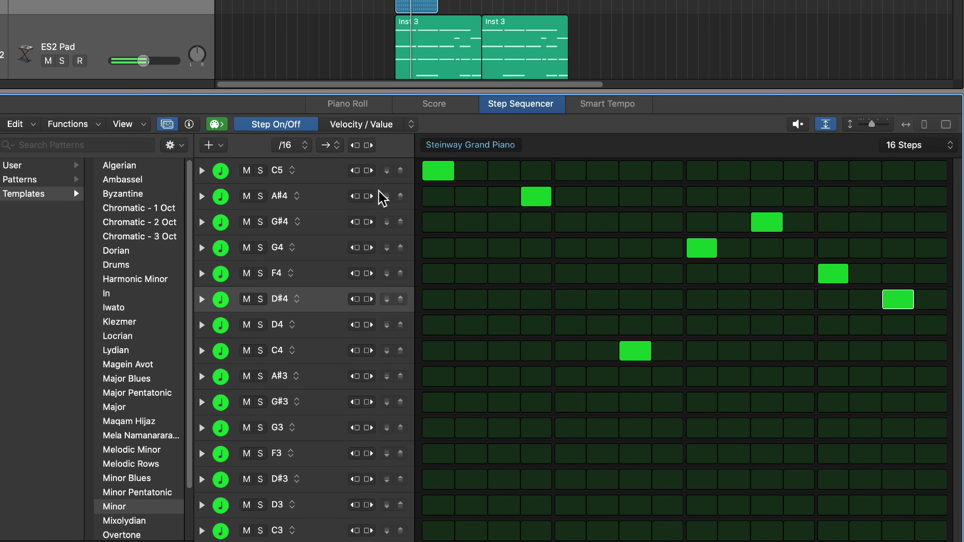
click(297, 145)
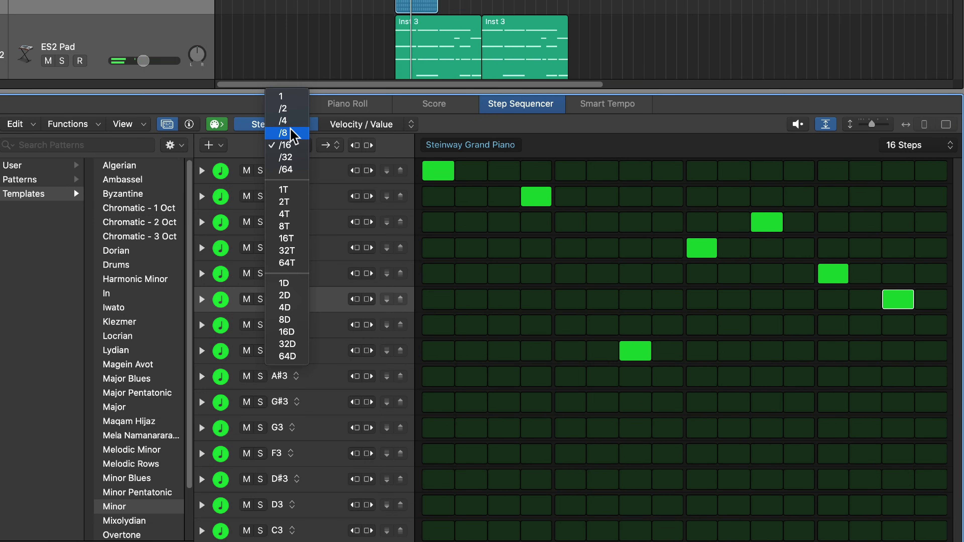
click(290, 131)
key(space)
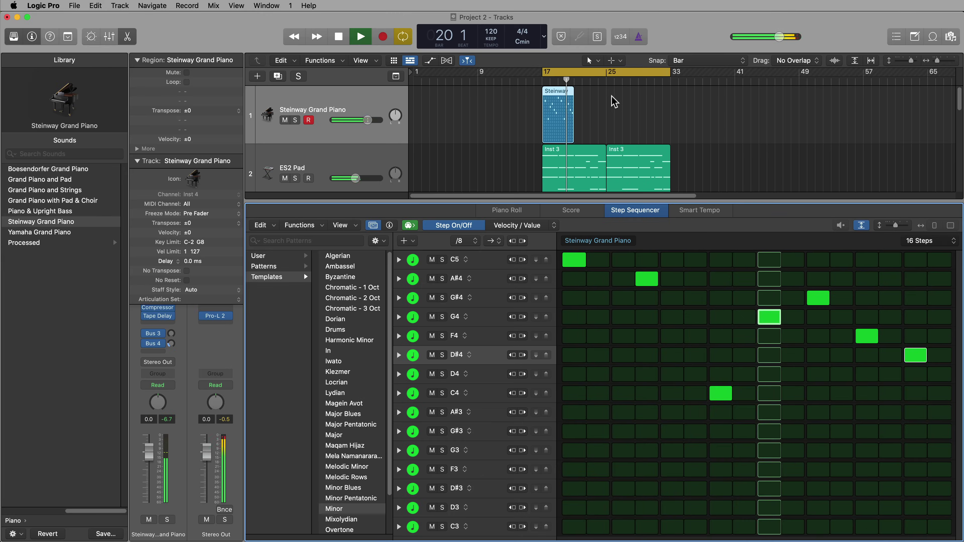
Repeat the four-bar piano pattern region to fill bars 17 to 33, deleting the extra copy beyond bar 33
drag(614, 95, 571, 109)
key(super+r)
key(super+r)
key(super+r)
key(super+r)
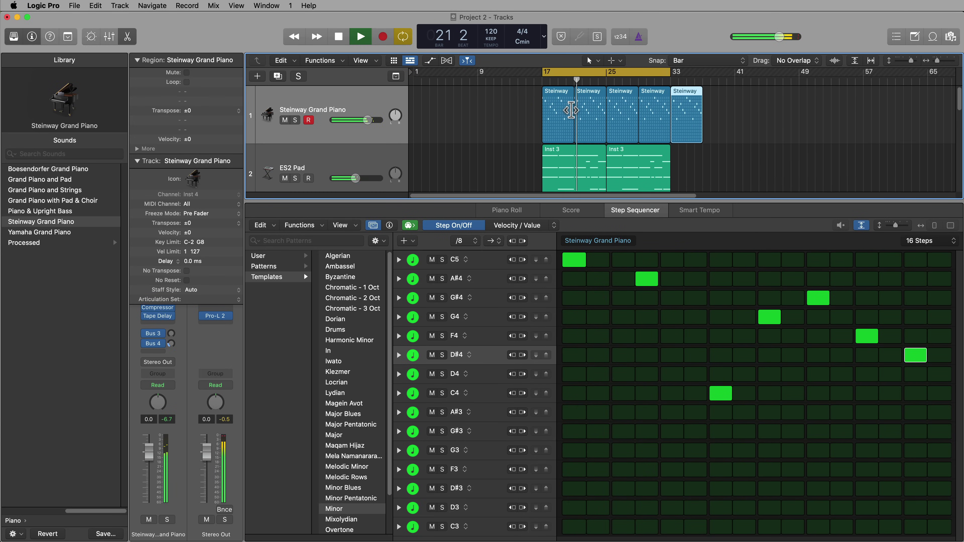
key(space)
click(715, 117)
click(690, 116)
key(Delete)
Close the editor, select all the piano track's regions, and collapse the Region and Track inspectors
key(p)
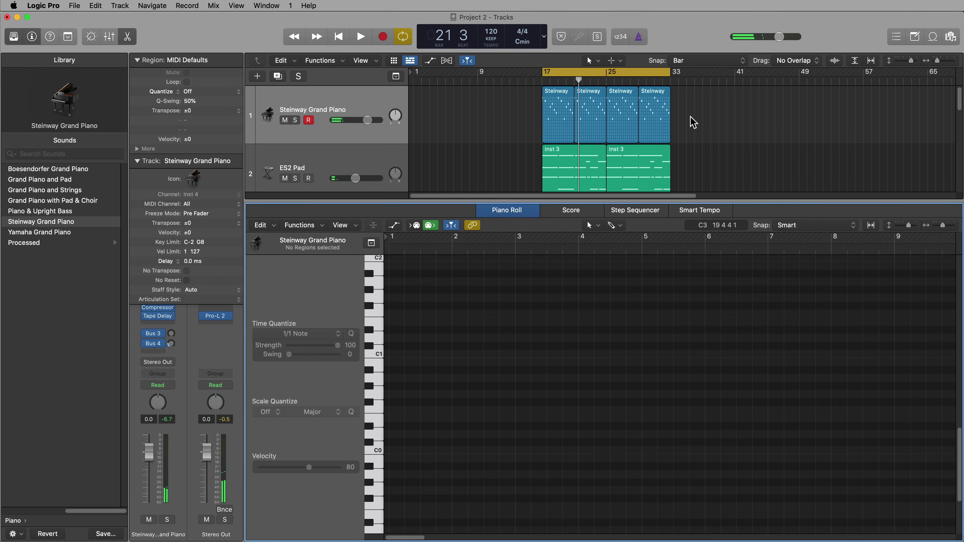
key(p)
key(super+Right)
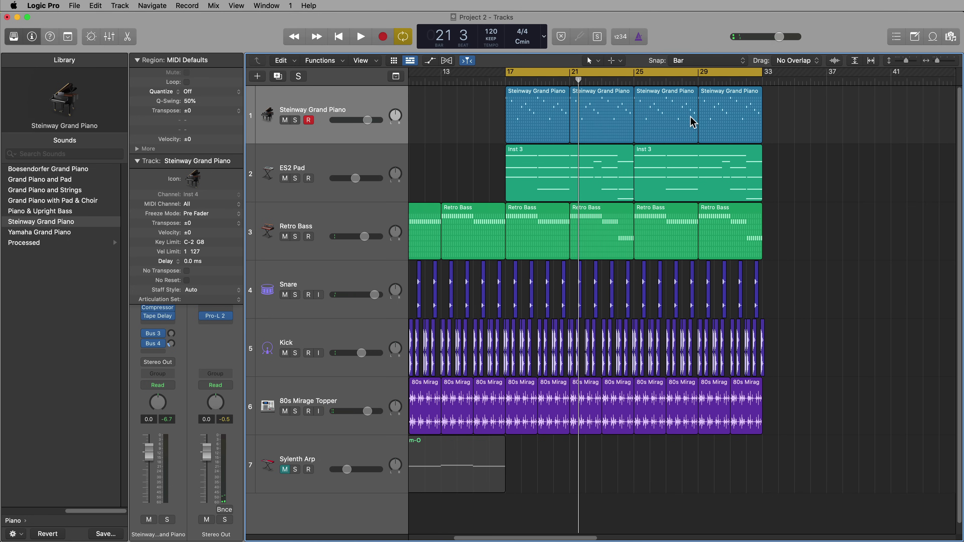
click(381, 103)
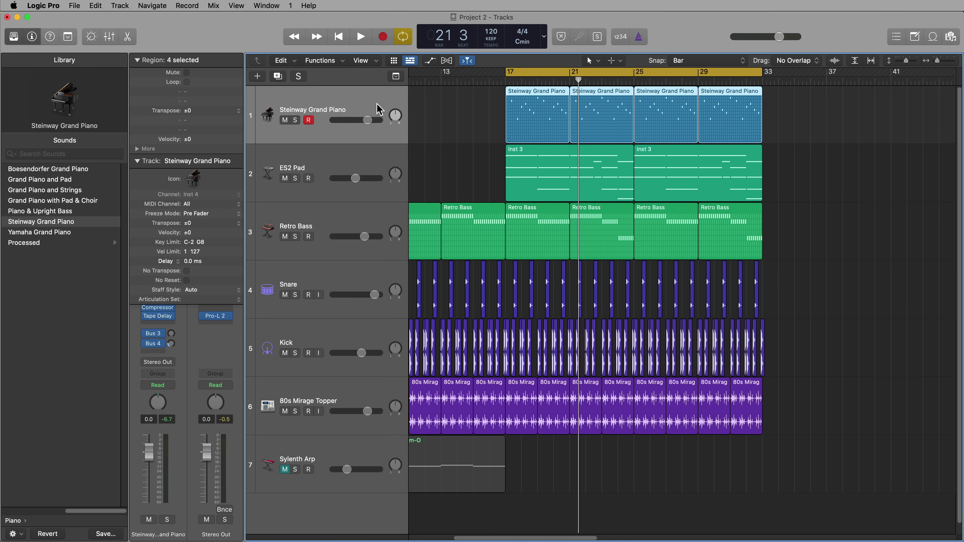
click(137, 161)
click(137, 60)
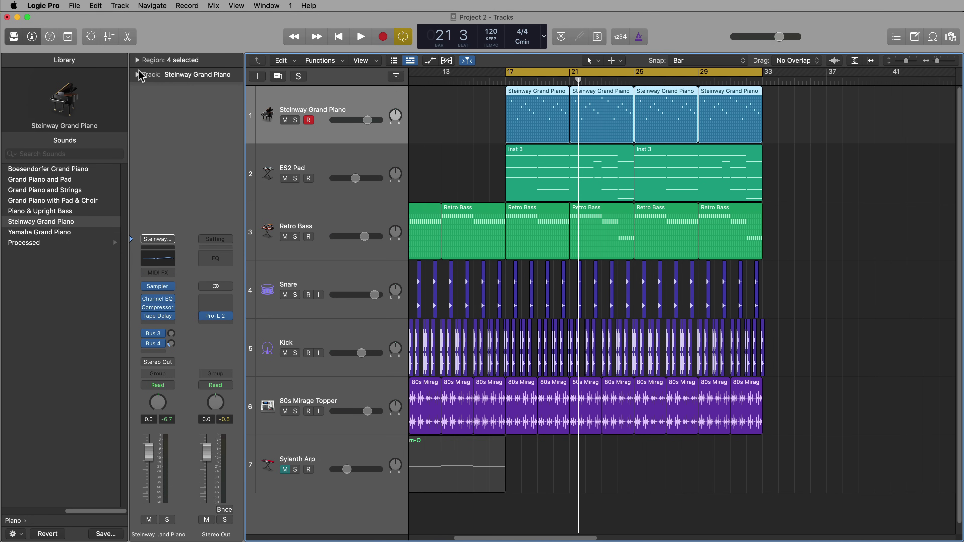
Insert a Space Designer reverb after Tape Delay on the piano track and hide its window's header controls
click(168, 323)
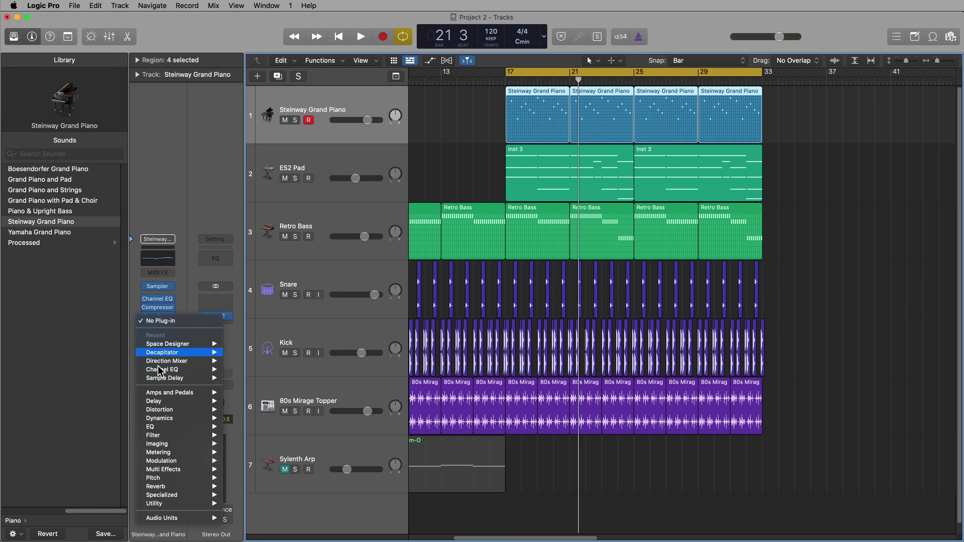
mouse_move(185, 488)
mouse_move(250, 502)
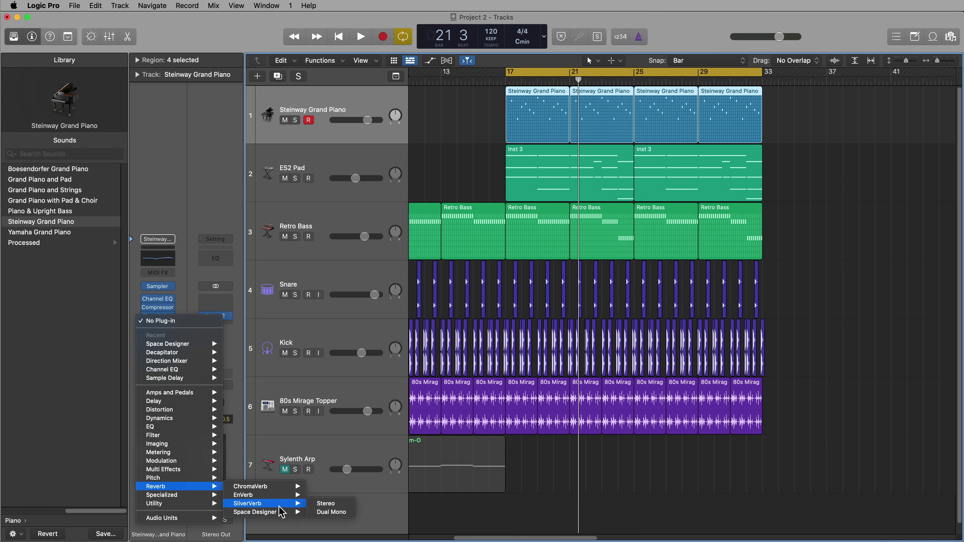
click(330, 522)
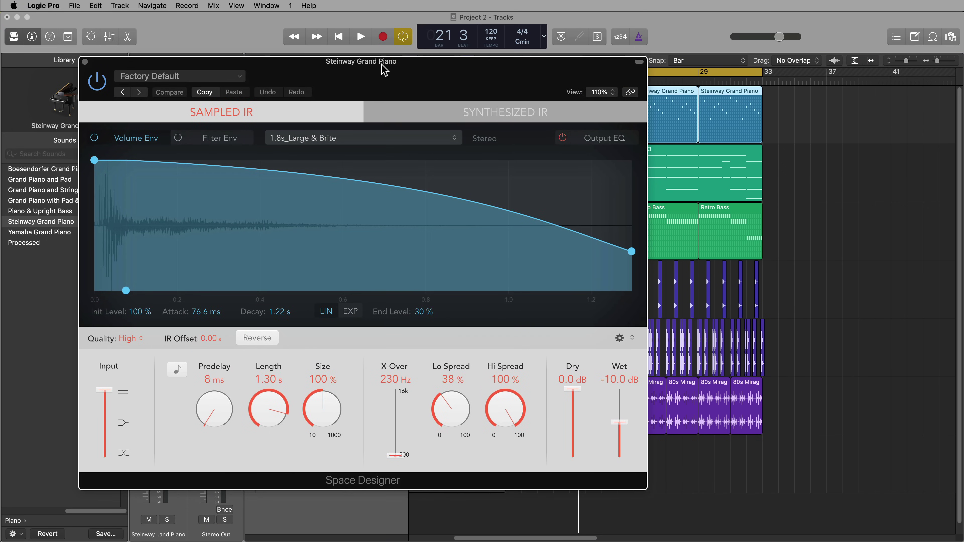
double_click(414, 61)
drag(417, 62, 400, 80)
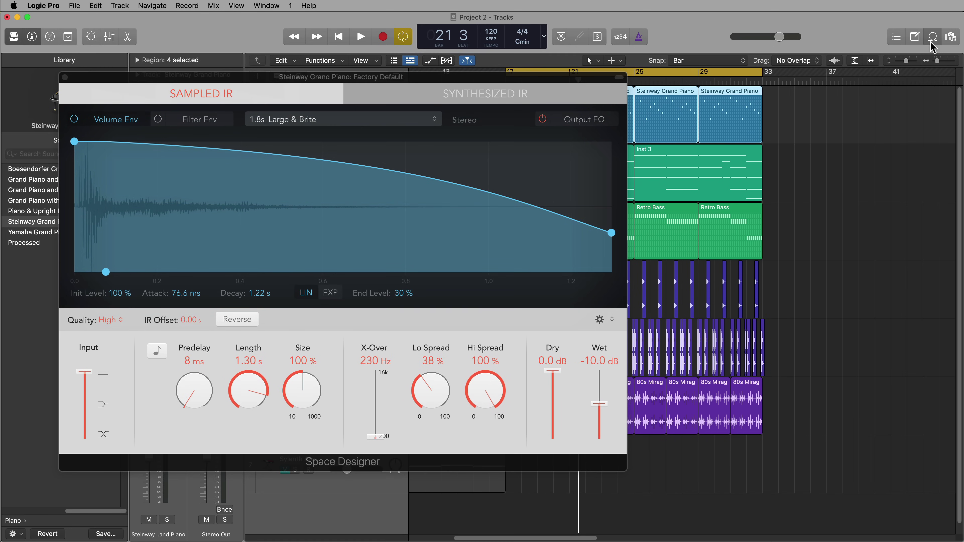
Show the loop browser and solo the Steinway Grand Piano track
click(932, 38)
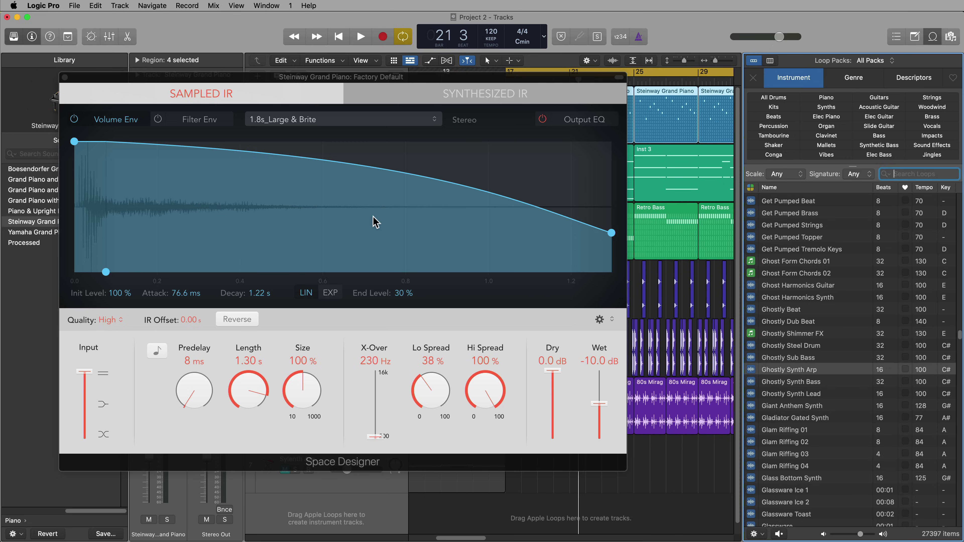
click(703, 459)
key(s)
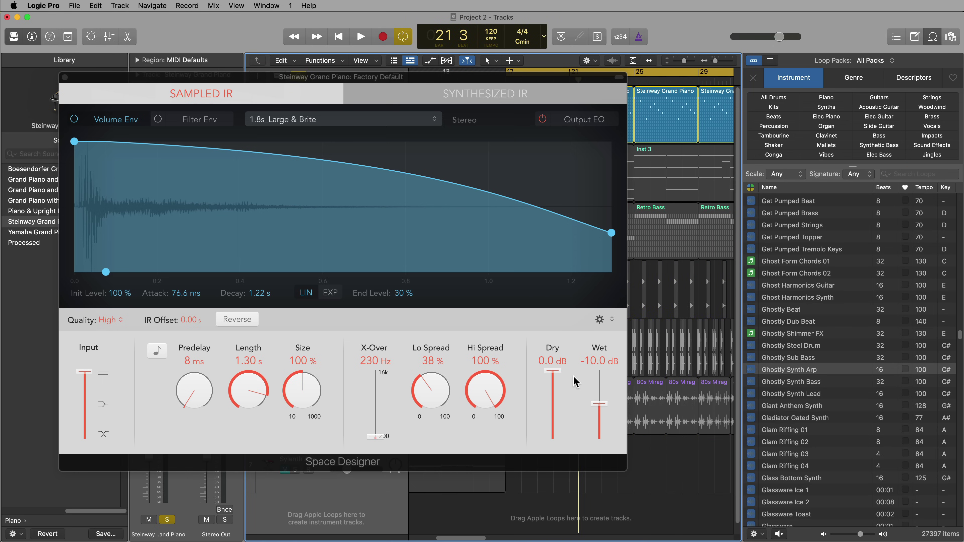
Search the loops for "ghostly", audition Ghostly Steel Drum, and load it into Space Designer as the impulse response
click(918, 174)
text(ghostly)
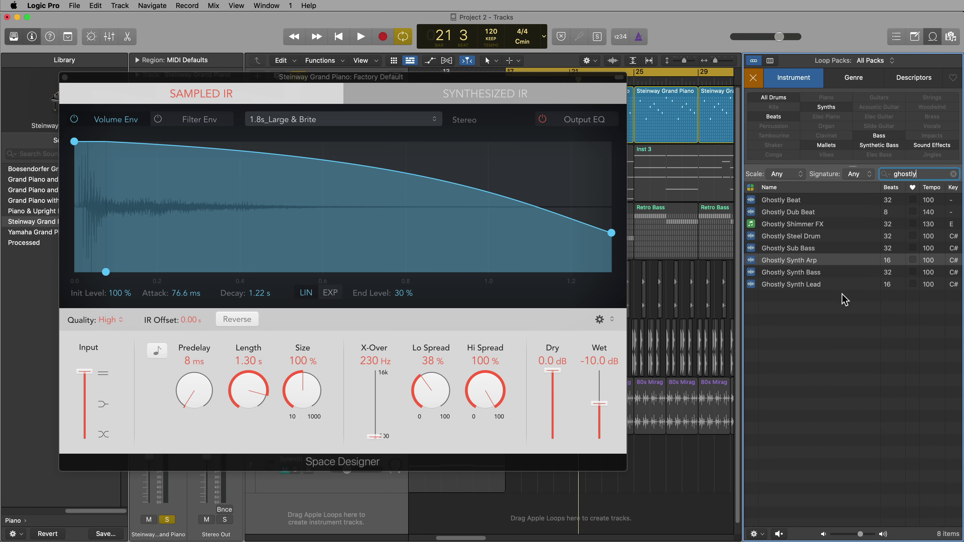
click(801, 237)
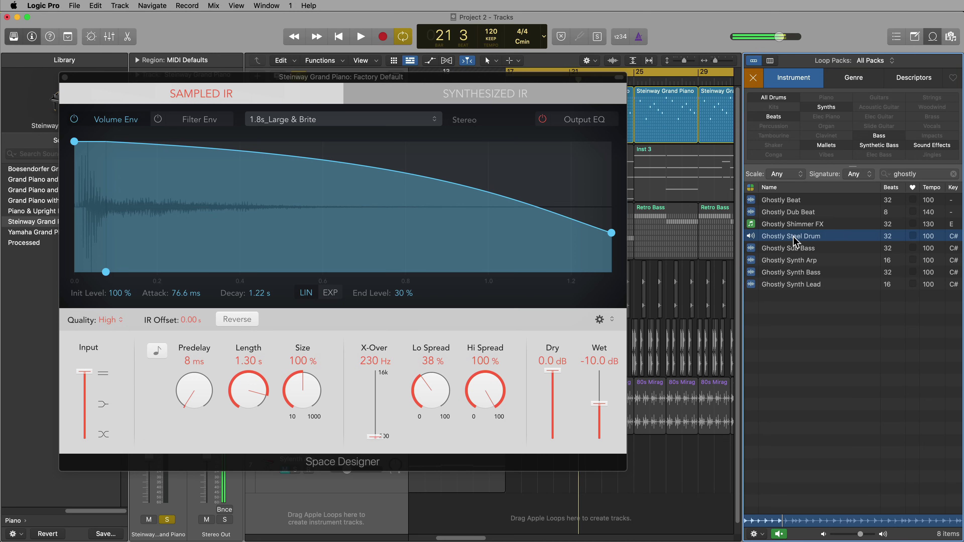
click(793, 238)
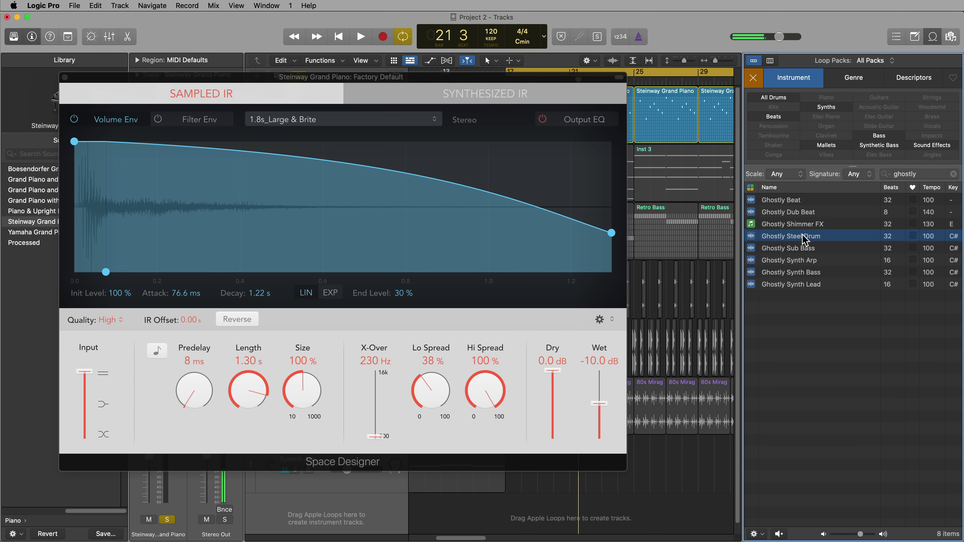
drag(797, 234, 393, 222)
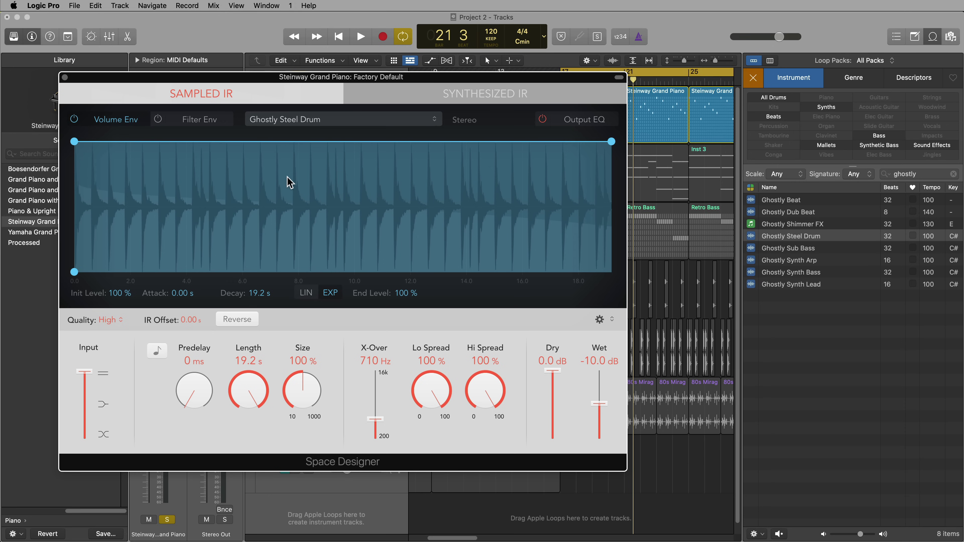
Play the piano and set Space Designer's Dry level to -5.8 dB and Wet level to -9.0 dB
key(space)
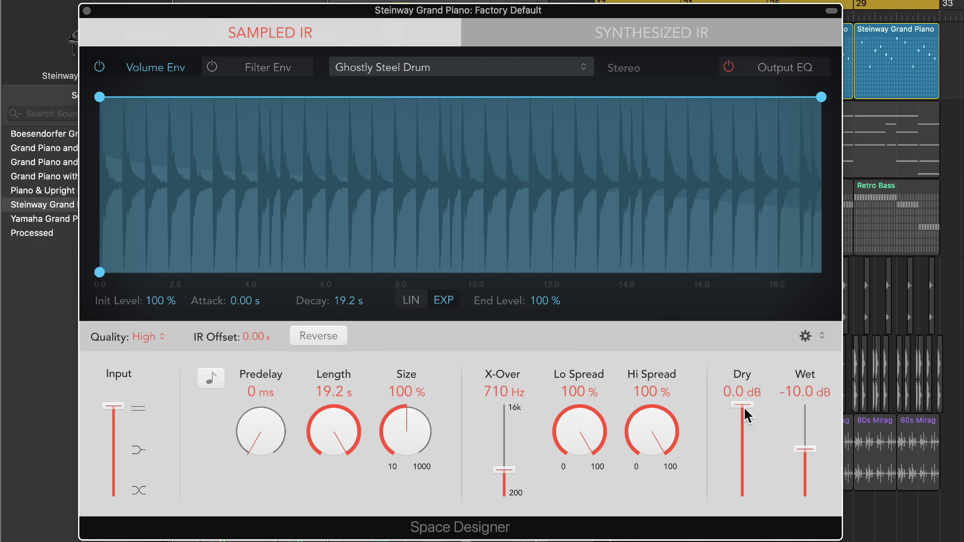
drag(554, 373, 556, 387)
drag(806, 451, 809, 437)
drag(750, 427, 811, 445)
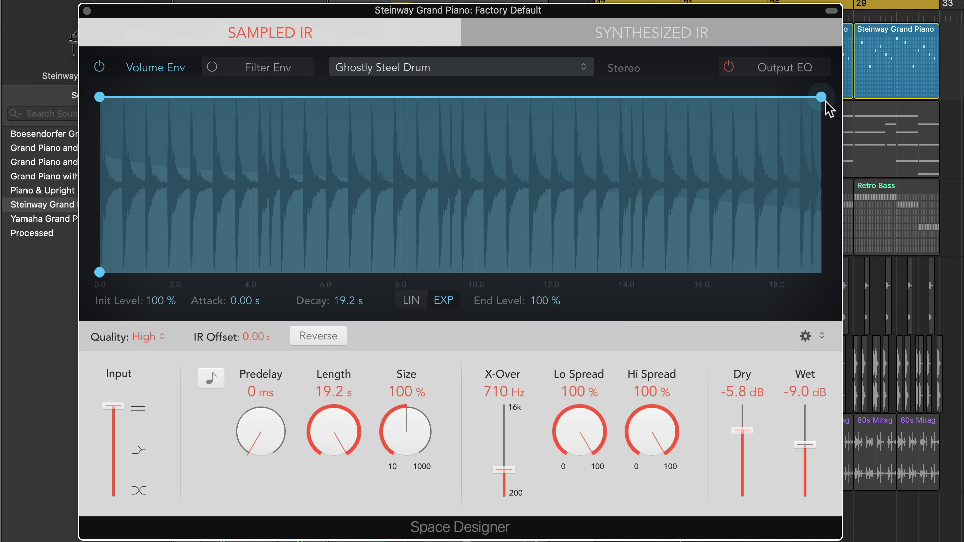
Shape the volume envelope to an end level of 0 % and a decay of about 18.3 s, and enable the filter envelope
drag(825, 101, 349, 319)
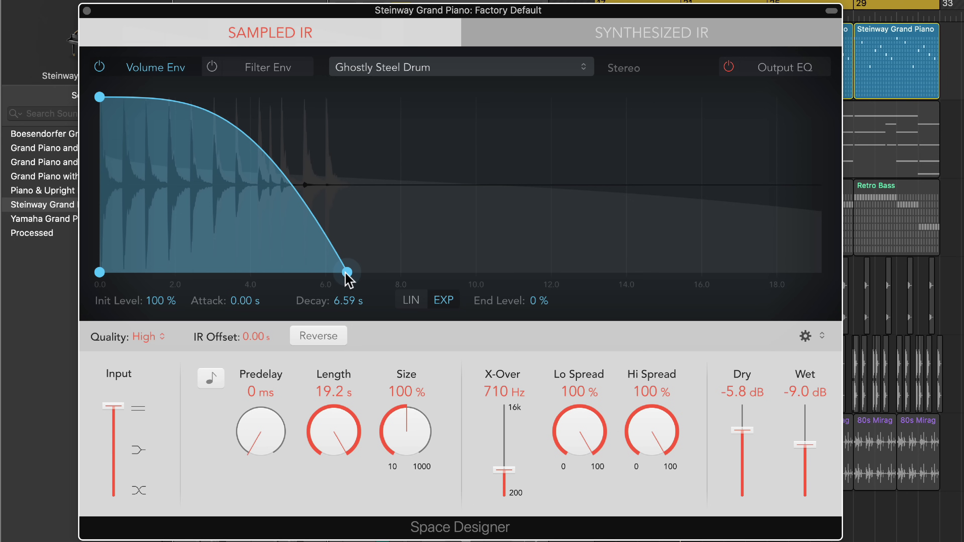
drag(351, 279, 805, 334)
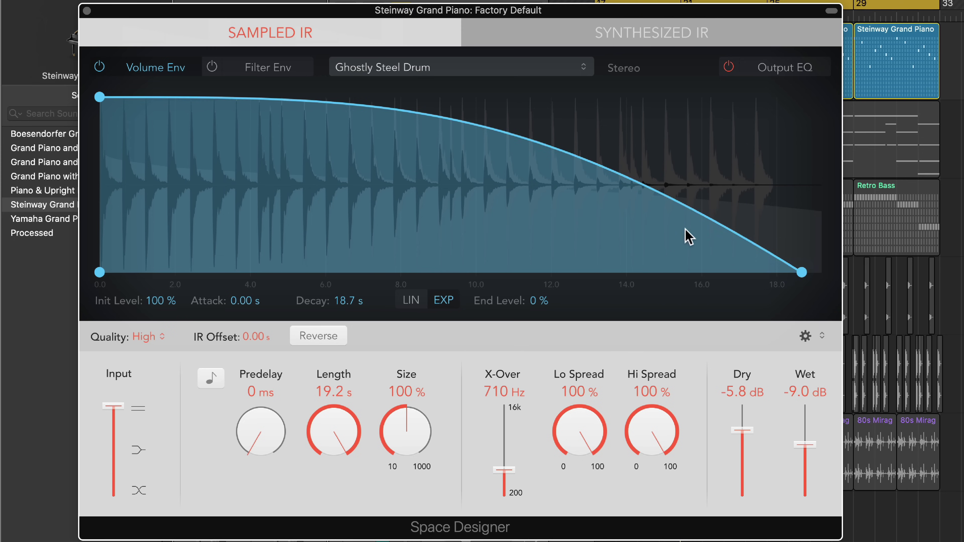
click(259, 70)
click(212, 67)
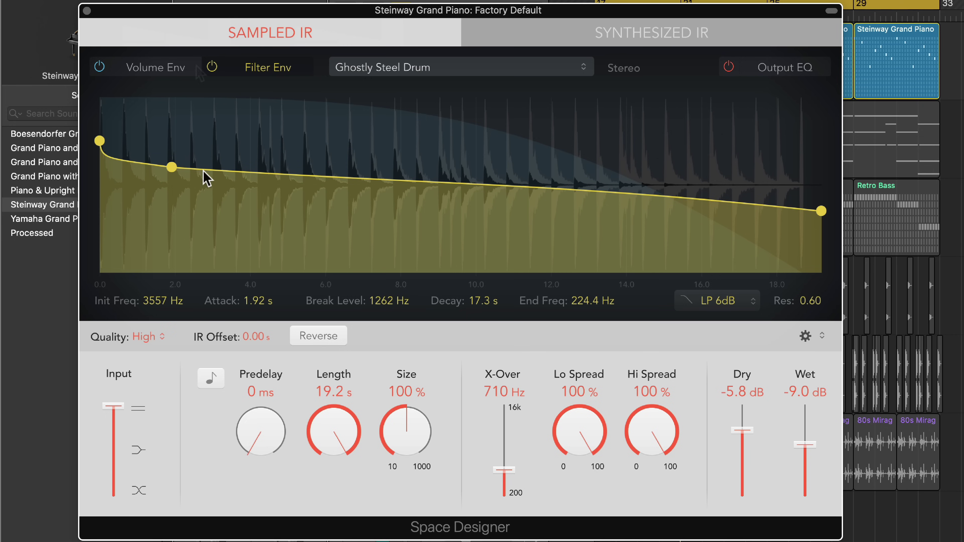
click(173, 69)
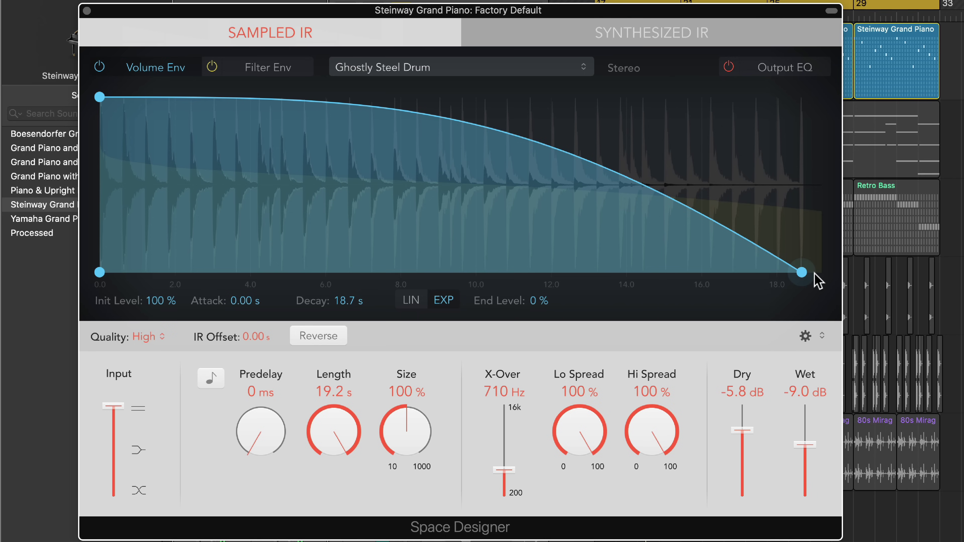
drag(805, 280, 377, 315)
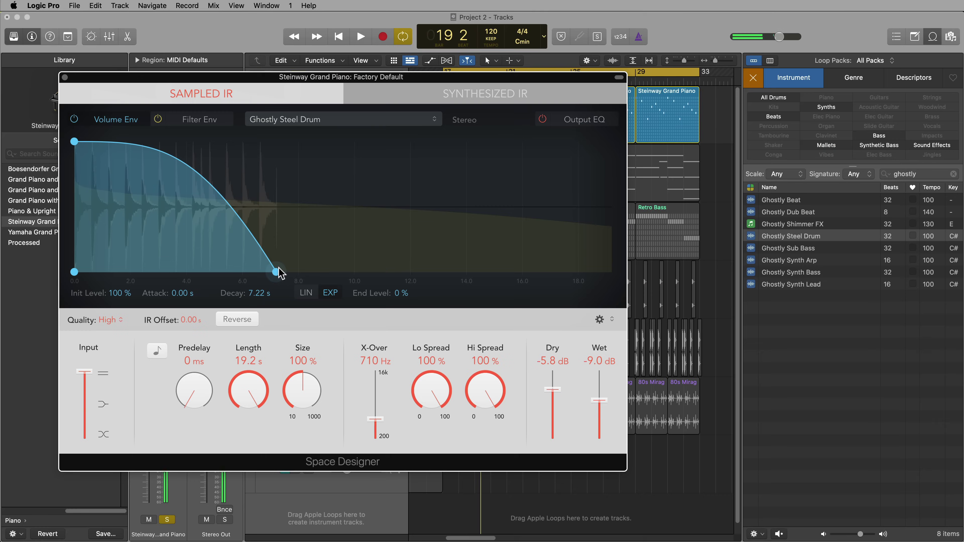
drag(371, 272, 789, 272)
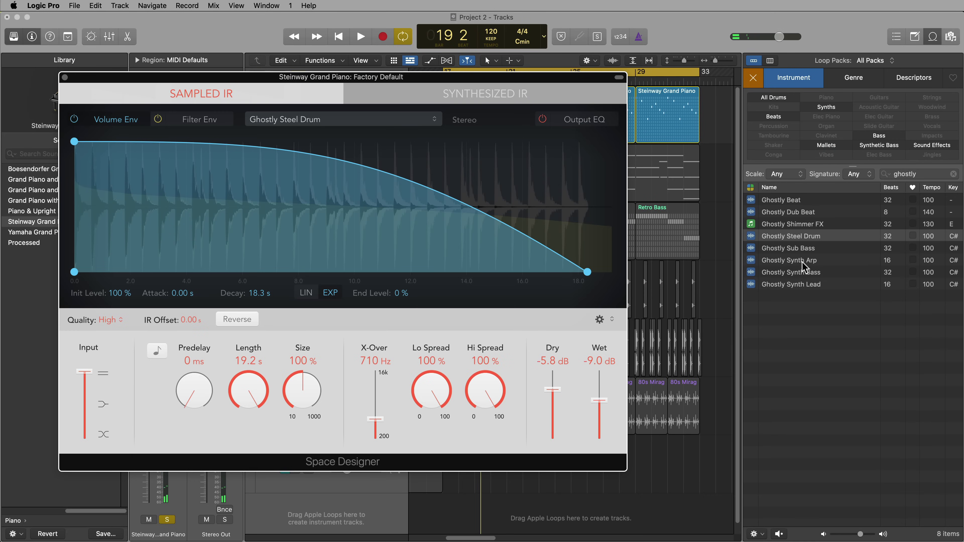
Audition Ghostly Synth Arp and load it as Space Designer's impulse response, with a volume envelope decay of about 7.08 s
click(814, 260)
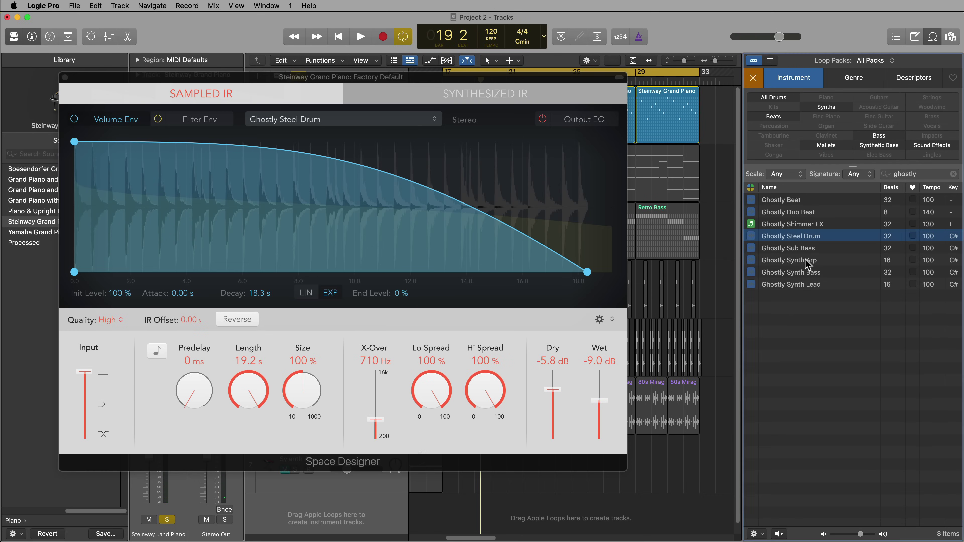
click(831, 261)
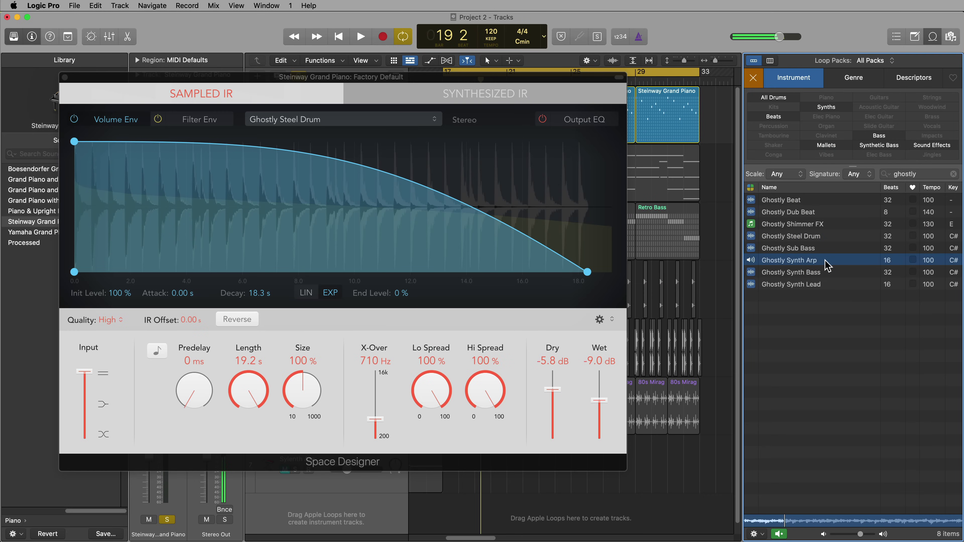
drag(826, 261, 461, 222)
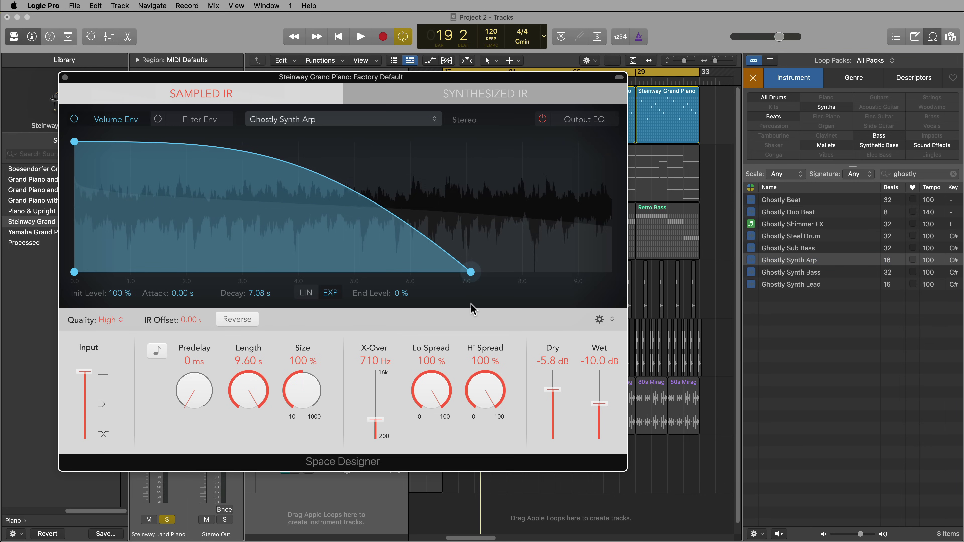
Enable the filter envelope for the new impulse response, start playback, and return to the volume envelope
click(190, 122)
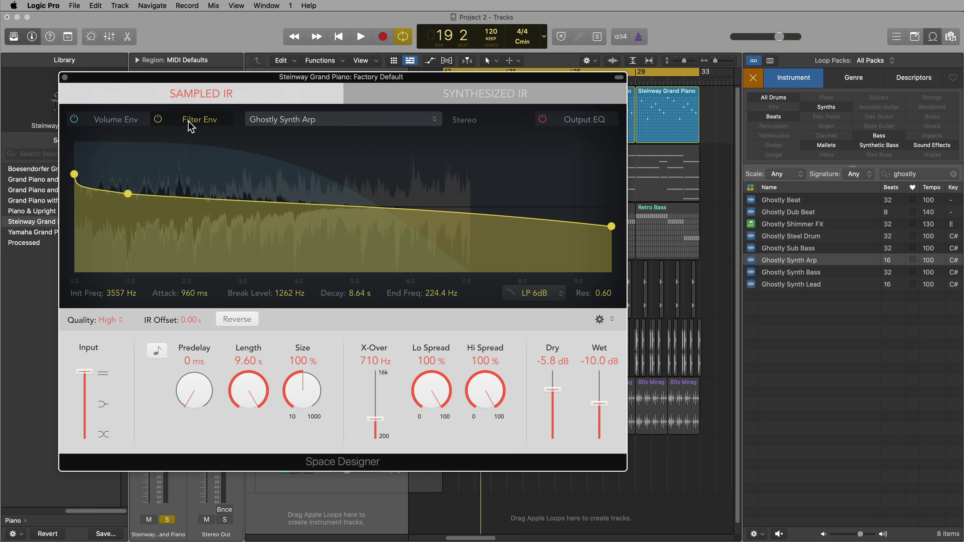
key(space)
click(133, 121)
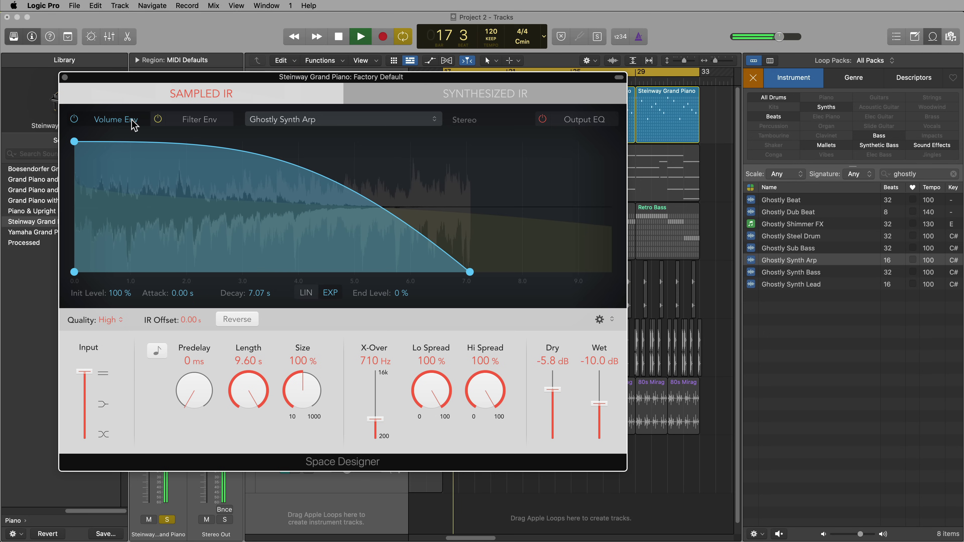
Set Space Designer's Dry level to -12.5 dB and Wet level to -9.0 dB while listening, and stop playback
drag(599, 404, 601, 418)
drag(554, 391, 603, 400)
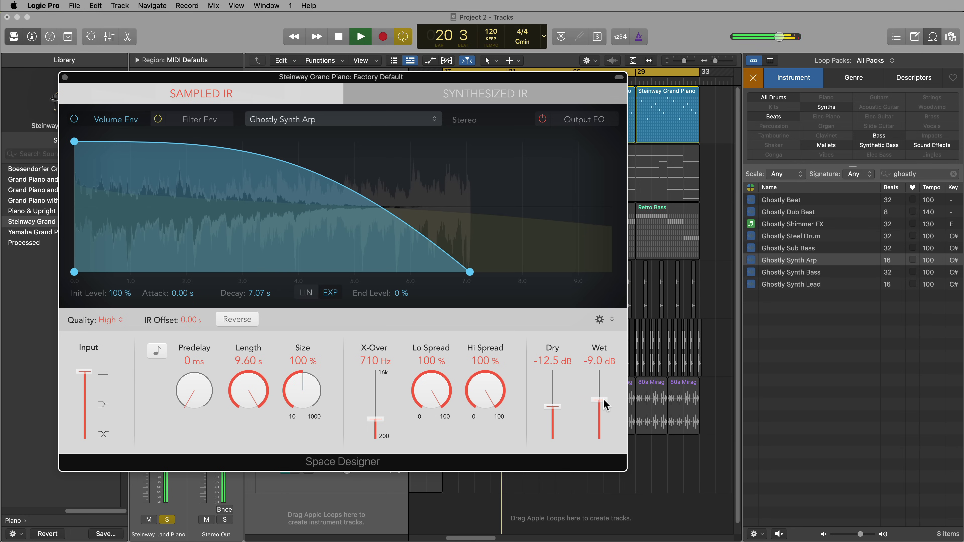
key(space)
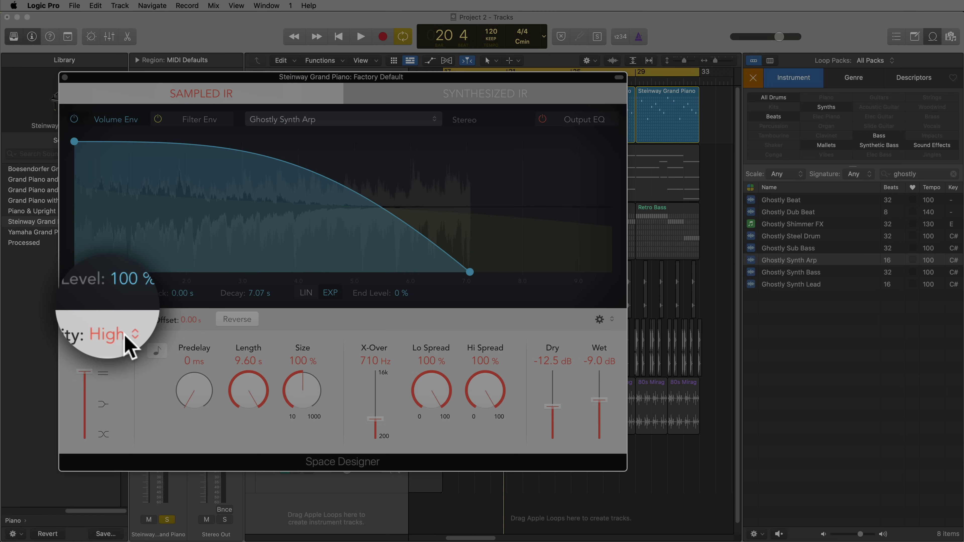
Set the reverb quality to Lo-Fi and, during playback, adjust Dry to -6.4 dB and Wet to -8.6 dB
click(115, 320)
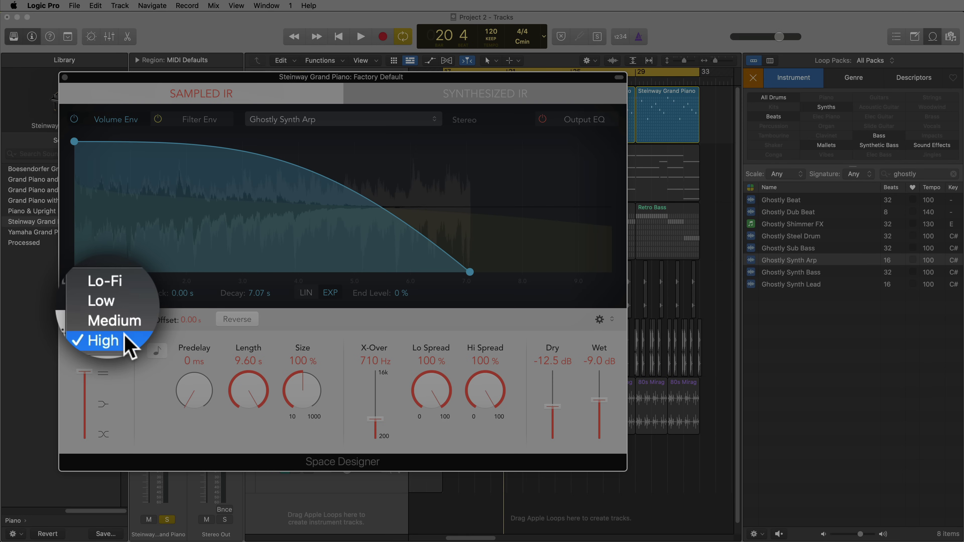
click(121, 289)
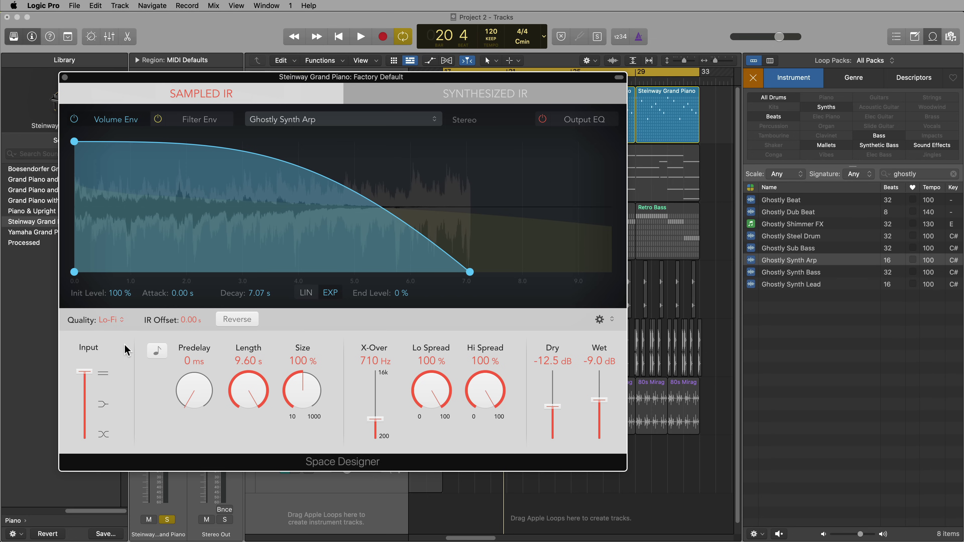
key(space)
mouse_move(551, 398)
mouse_down()
mouse_move(551, 389)
mouse_move(596, 398)
mouse_move(555, 392)
mouse_up()
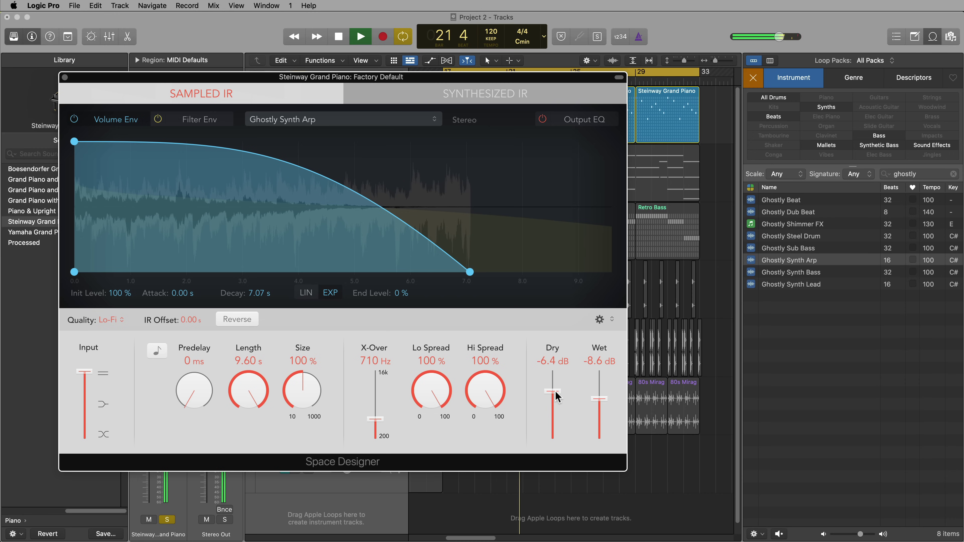
key(space)
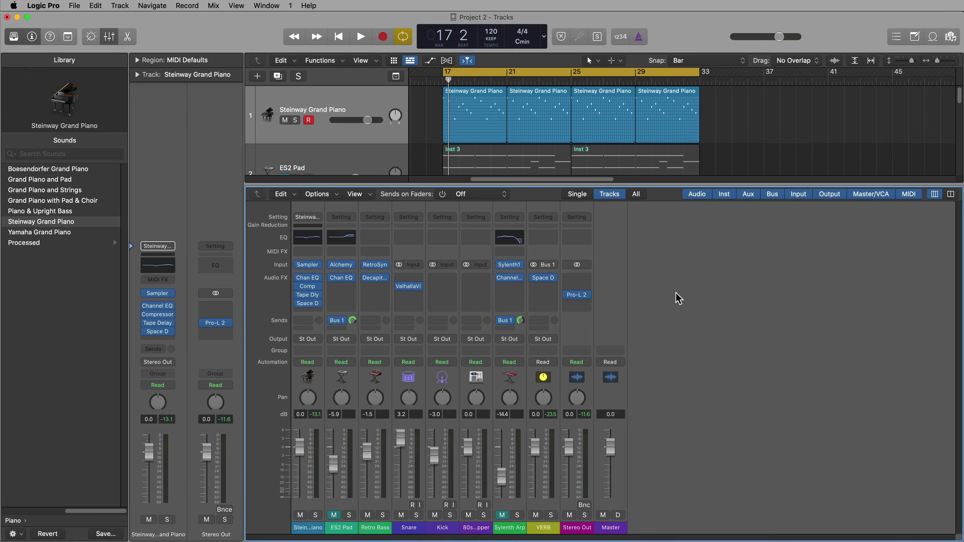
Review the Space Designer settings on the Steinway Grand Piano channel strip in the mixer and close the plug-in window
click(309, 304)
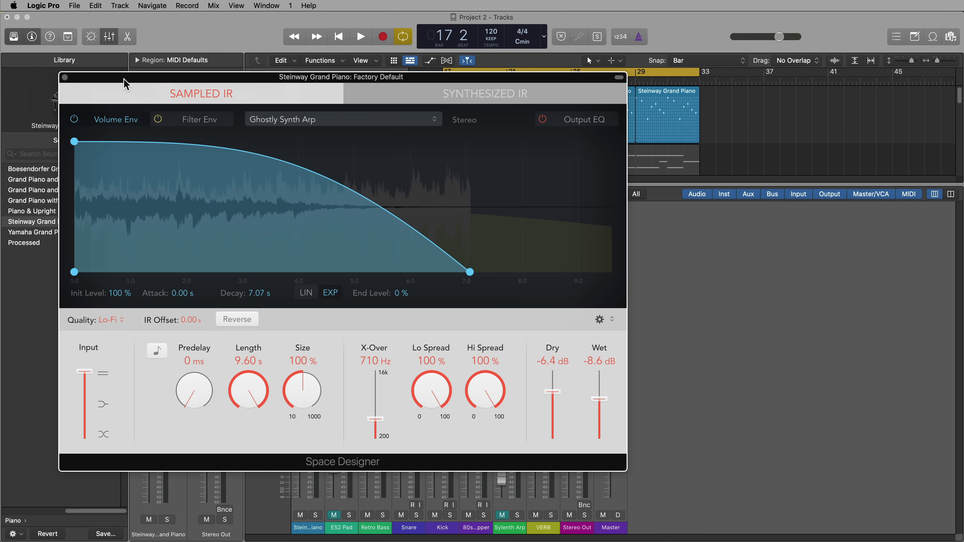
click(65, 77)
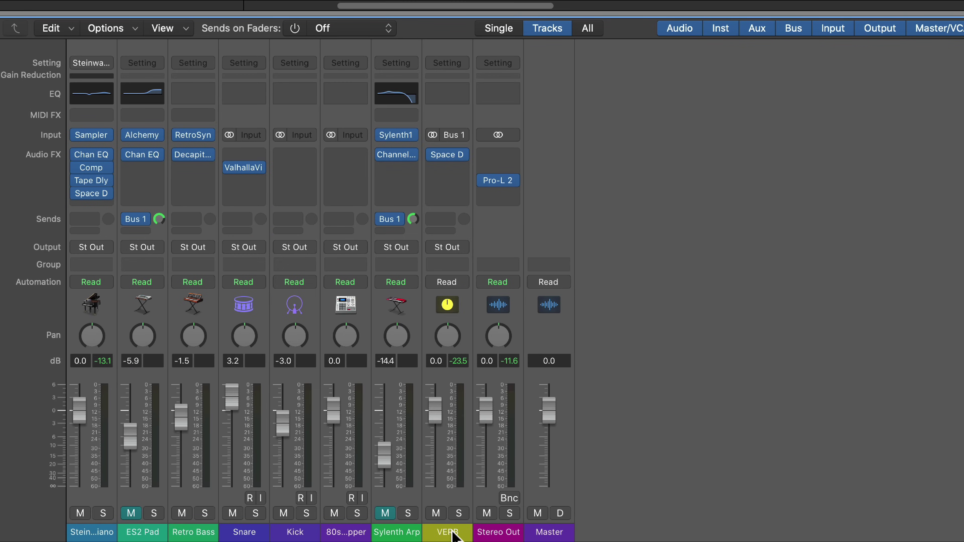
Create a new auxiliary channel strip next to VERB and name it VERB FX
click(547, 529)
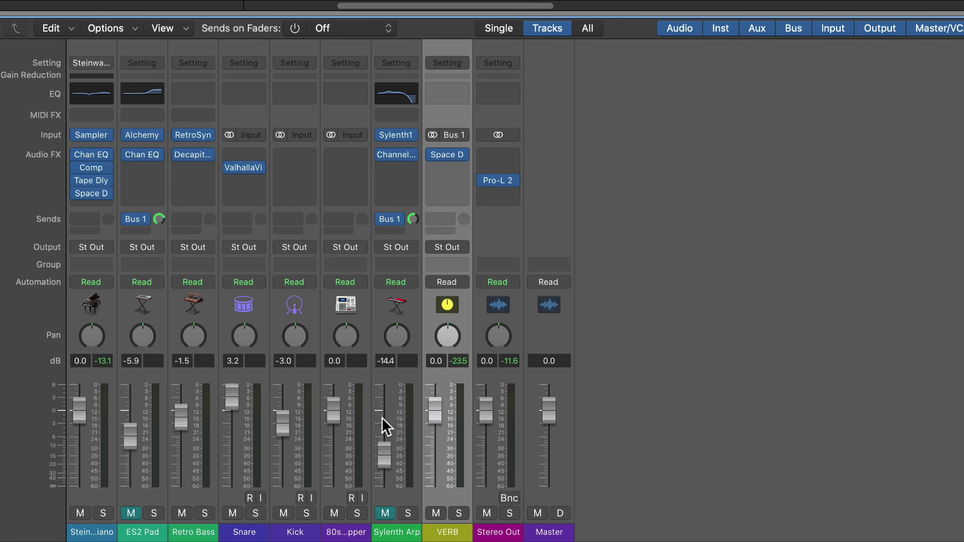
mouse_move(96, 194)
click(106, 30)
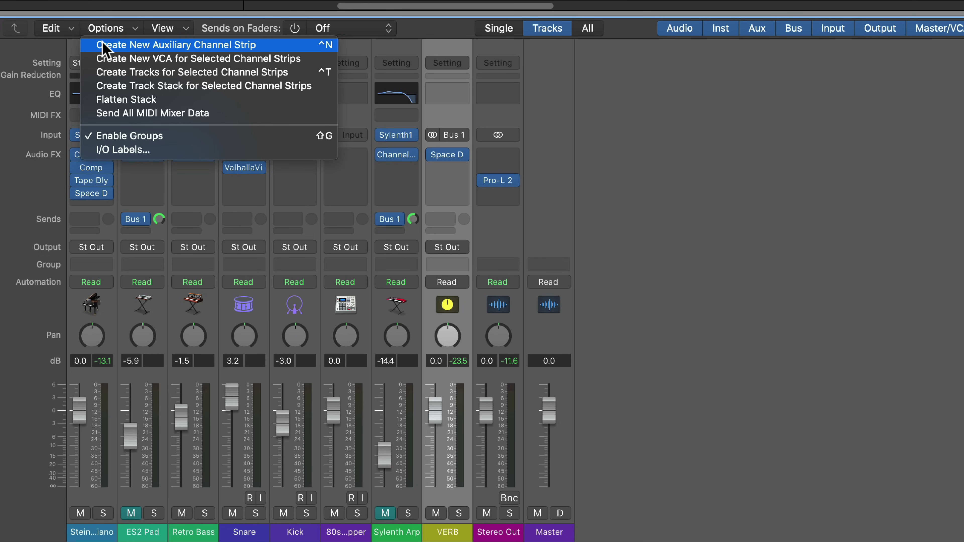
click(182, 46)
double_click(501, 531)
text(VERB FX)
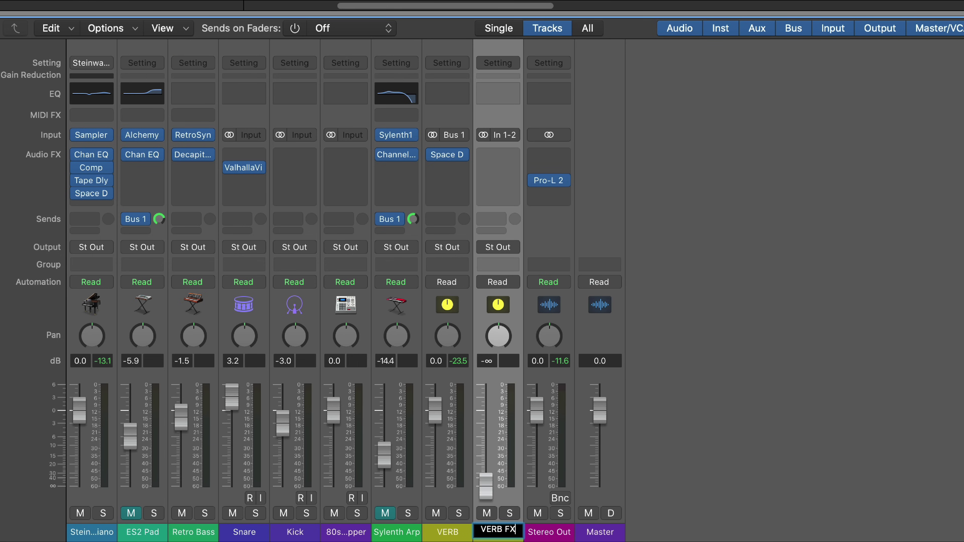
key(Return)
Move Space Designer from the piano channel strip to VERB FX and set the VERB FX input to Bus 2
mouse_move(87, 193)
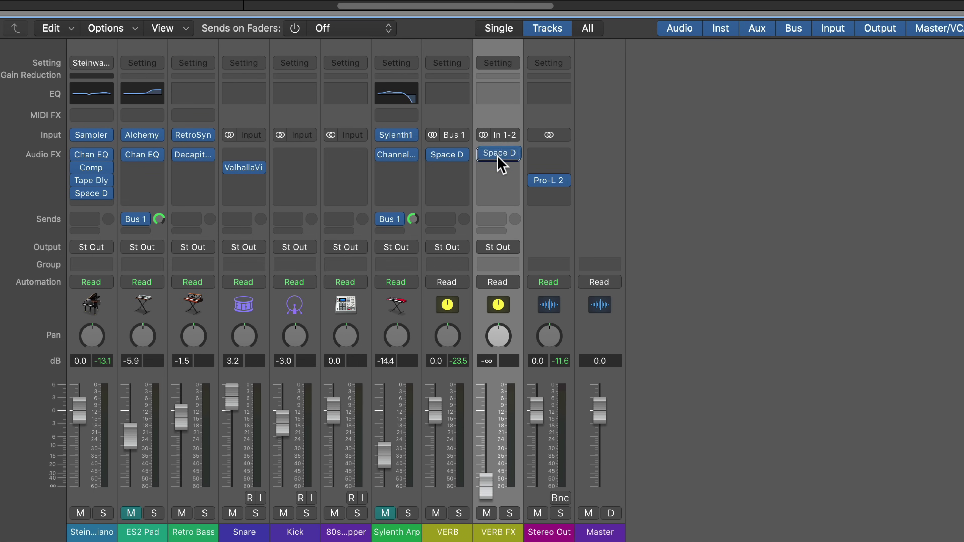
mouse_move(499, 175)
click(504, 147)
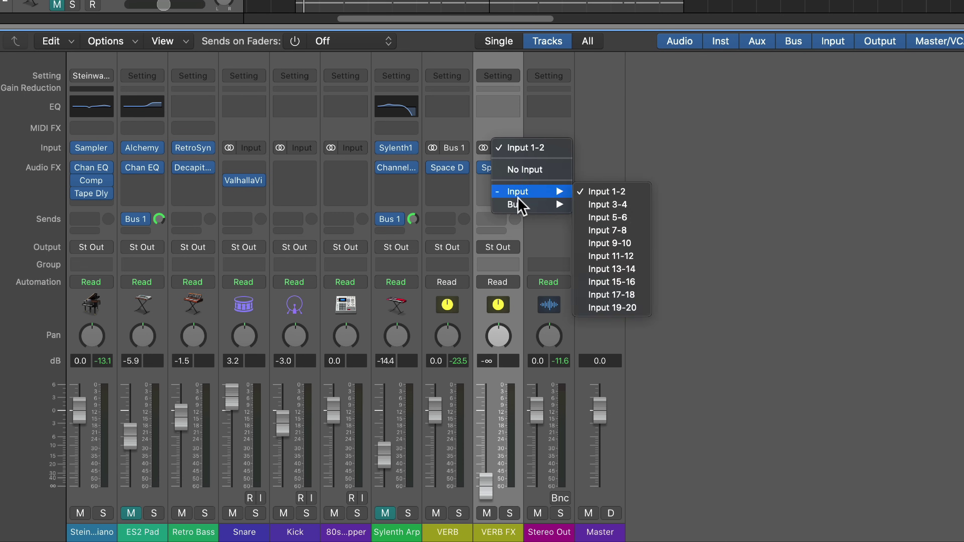
mouse_move(524, 204)
click(629, 219)
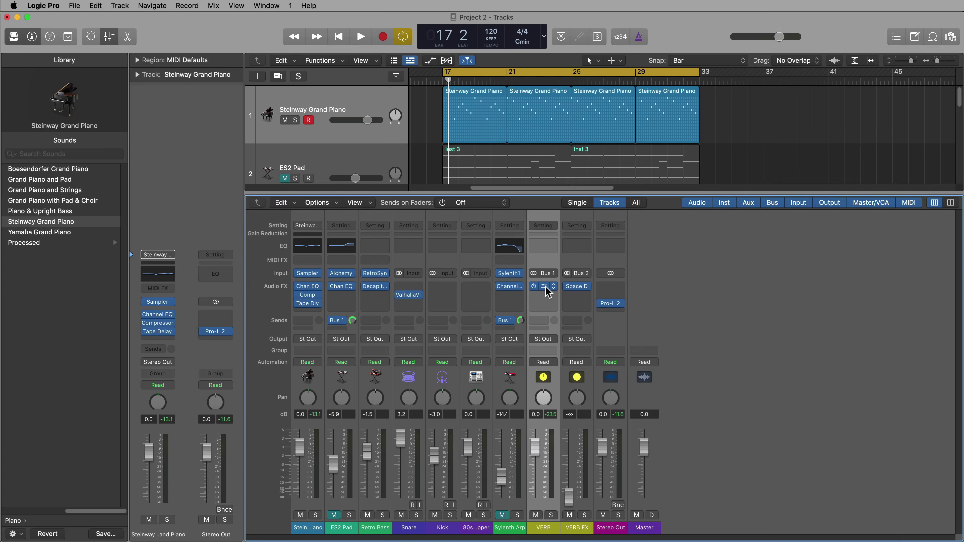
Inspect the Space Designer settings on the VERB channel strip and close the plug-in window
click(546, 288)
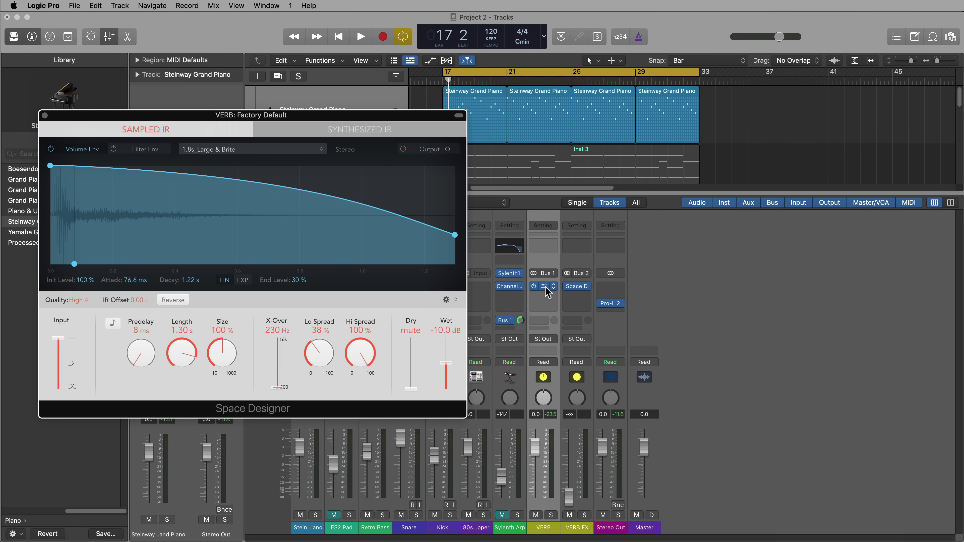
click(45, 115)
Set the VERB FX fader to -2.7 dB and mute the Dry level in its Space Designer
alt+click(569, 494)
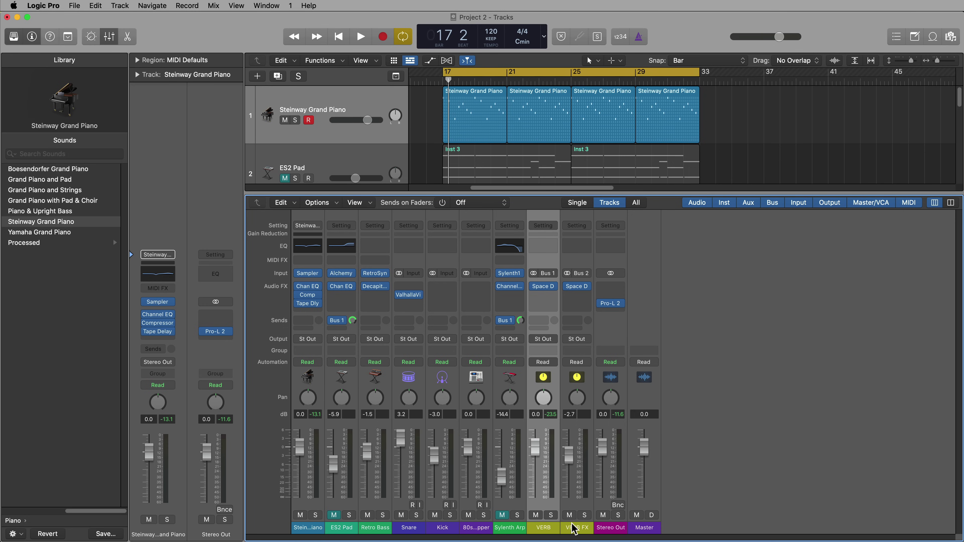
click(575, 528)
click(580, 287)
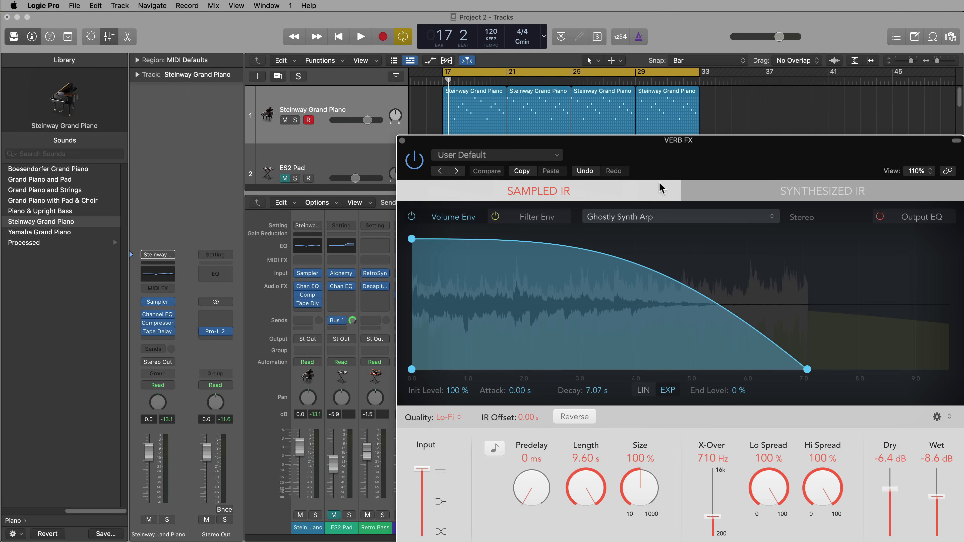
drag(673, 139, 344, 64)
drag(559, 412, 549, 515)
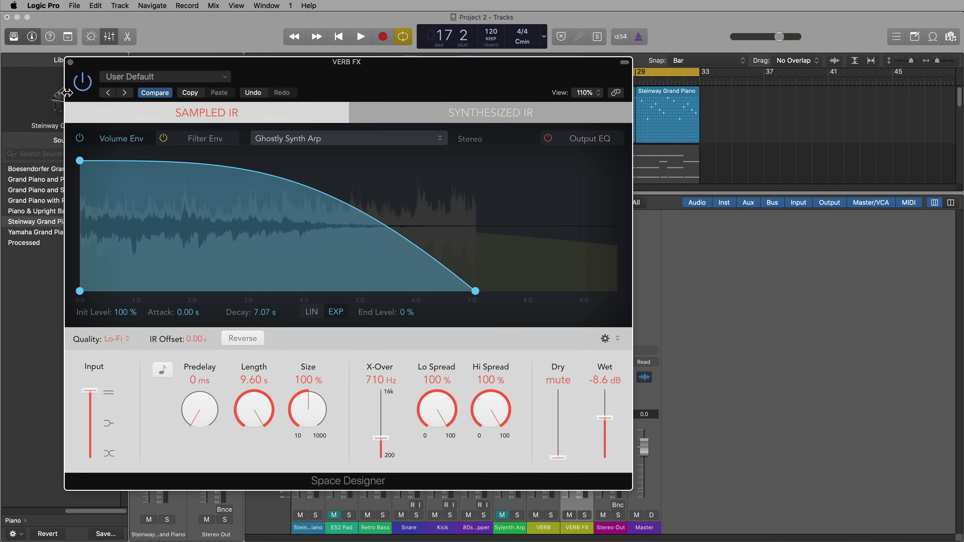
click(70, 62)
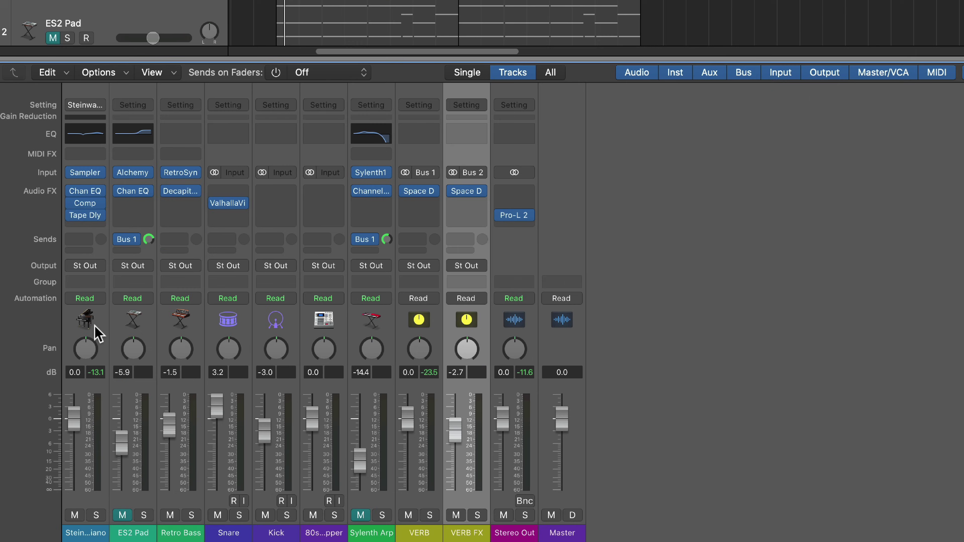
click(320, 385)
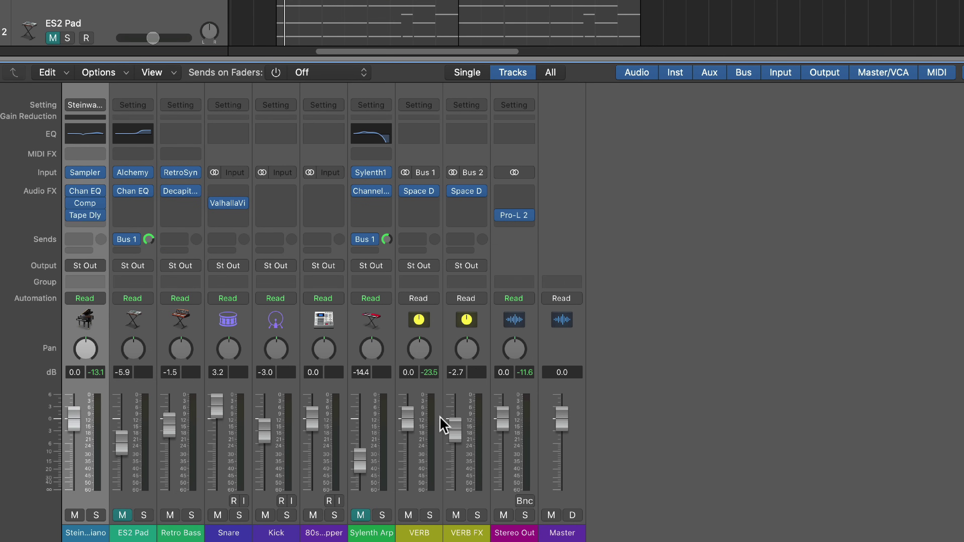
click(421, 533)
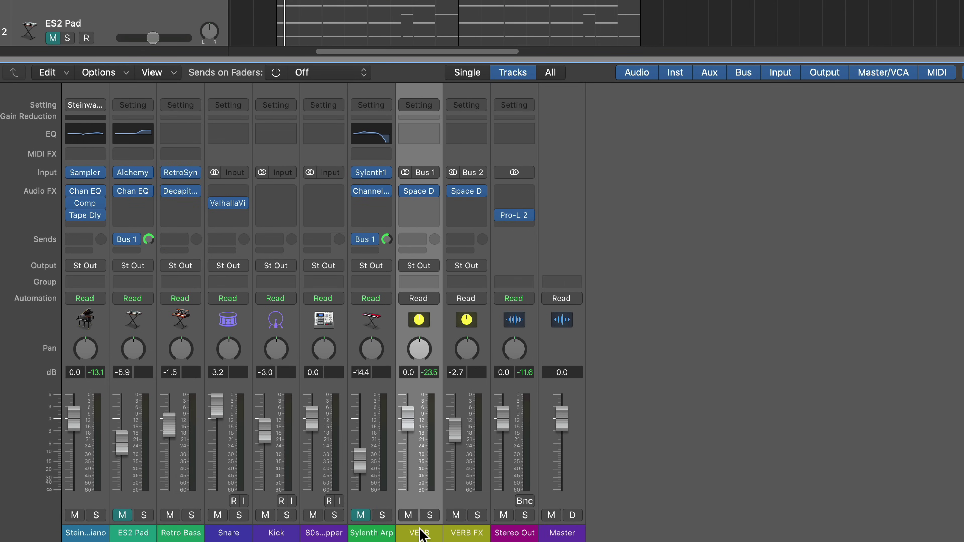
click(460, 535)
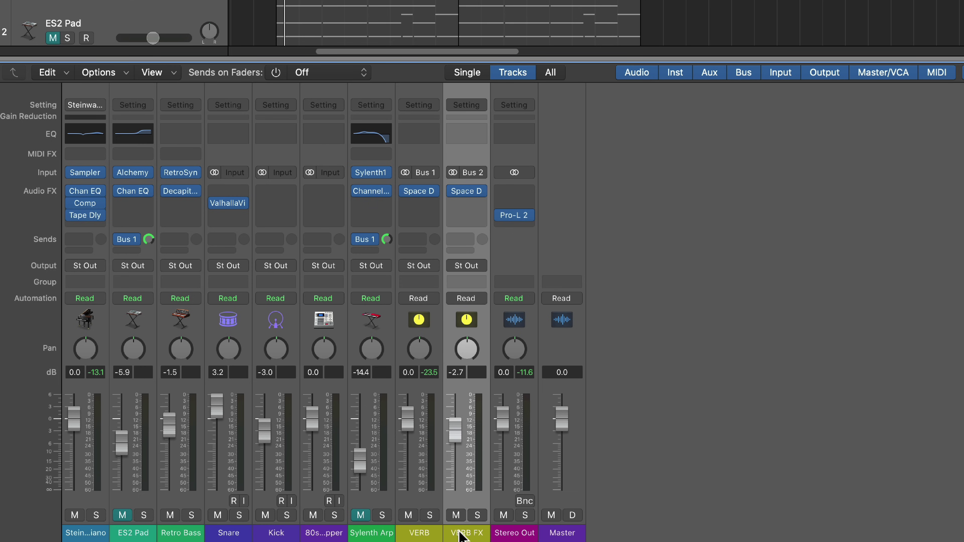
Add a Bus 1 send to the Steinway Grand Piano channel strip
click(83, 243)
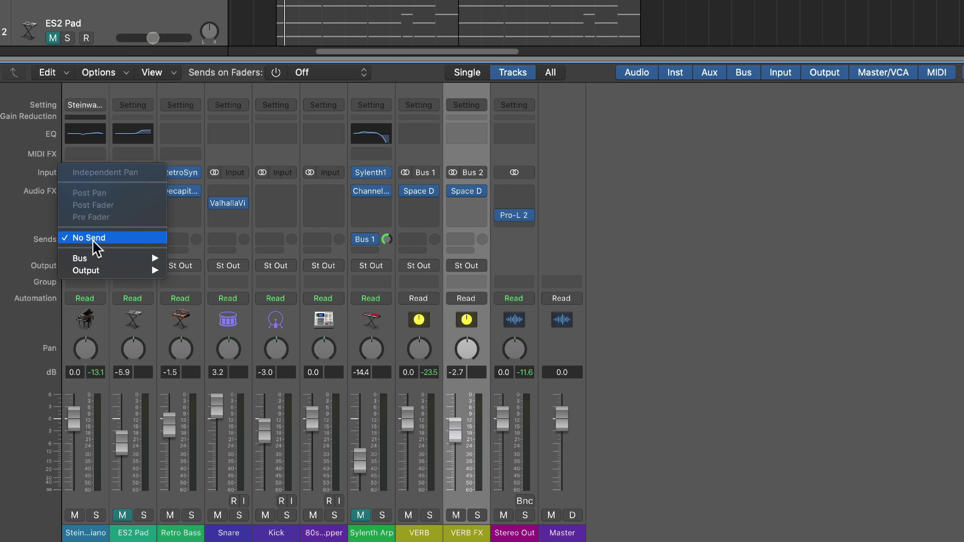
mouse_move(110, 259)
click(228, 259)
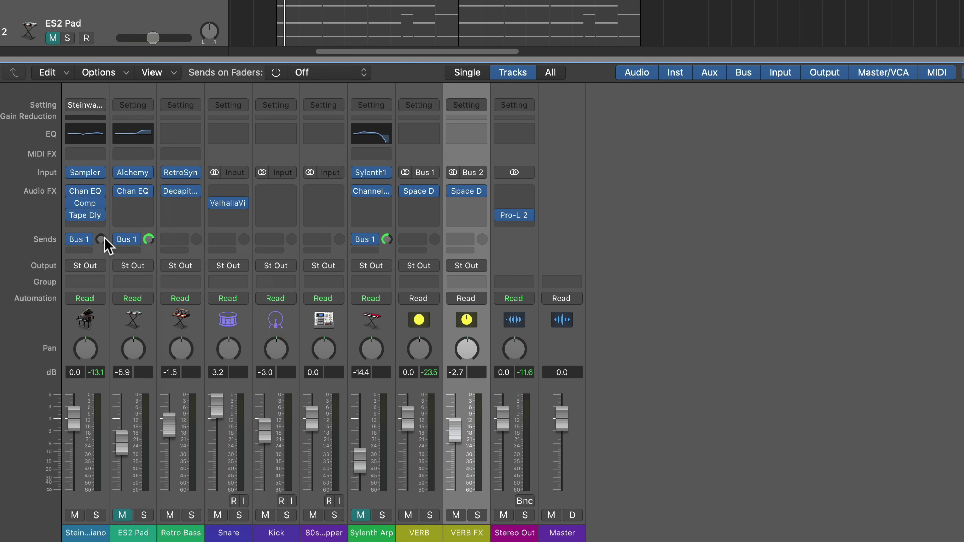
Add a Bus 2 send to VERB FX on the Steinway Grand Piano channel strip and raise its send level
click(80, 250)
mouse_move(89, 267)
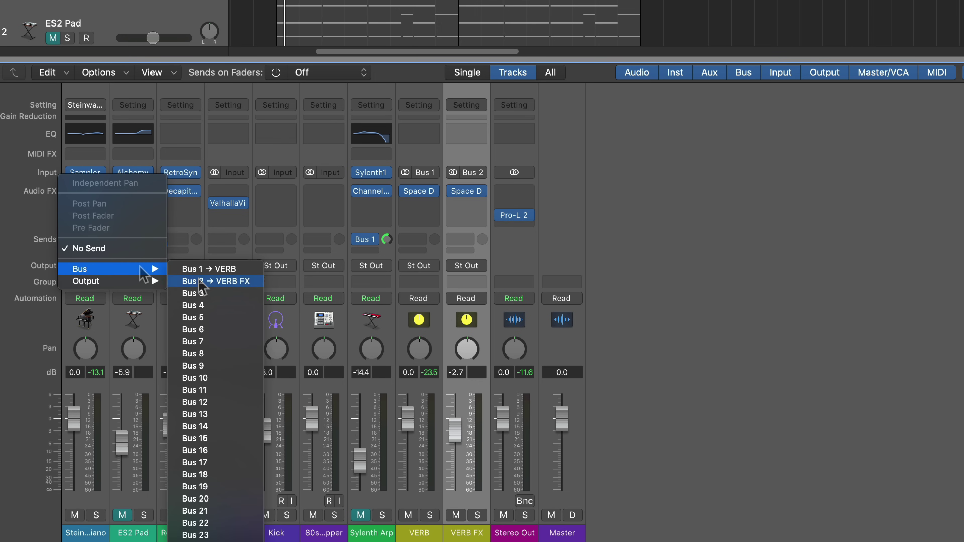
click(190, 281)
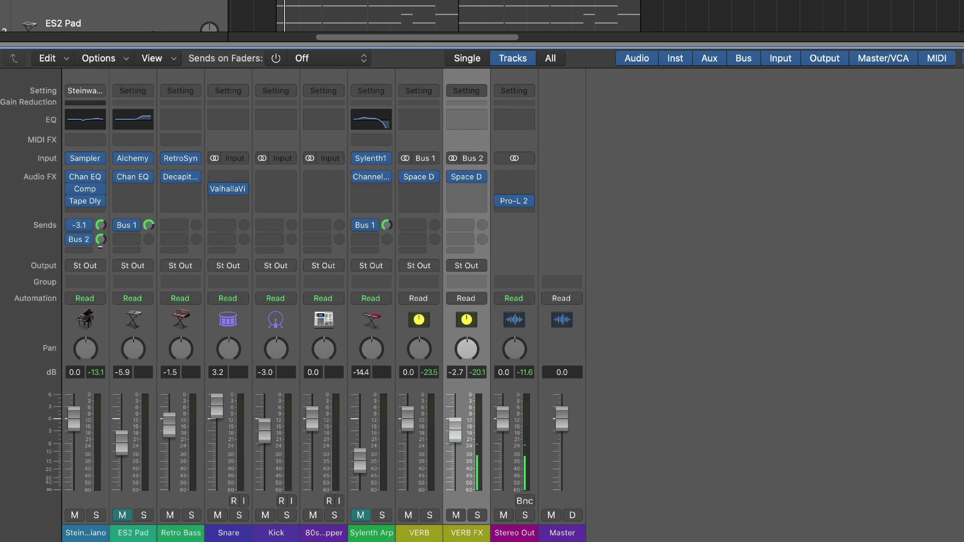
drag(100, 239, 100, 234)
Solo the Steinway Grand Piano, VERB and VERB FX channels
click(432, 532)
shift+click(470, 533)
click(477, 515)
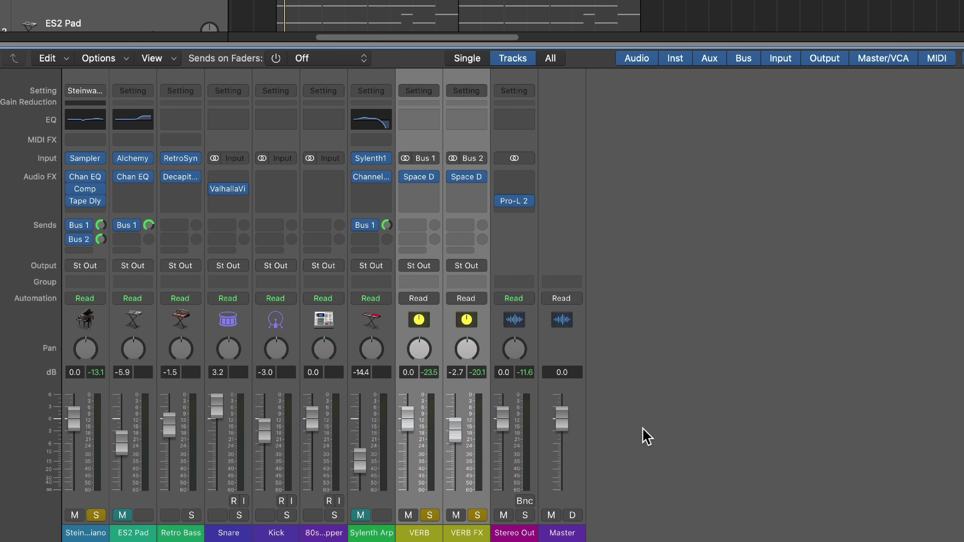
Play the soloed channels, adjust the piano's send levels to both reverbs and set the VERB FX fader to -1.2 dB
key(space)
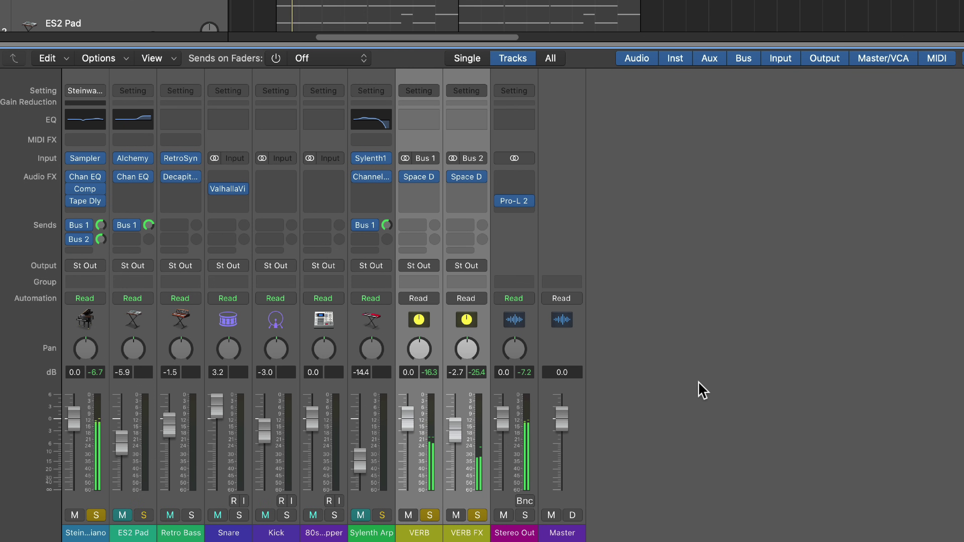
click(700, 383)
drag(101, 240, 101, 232)
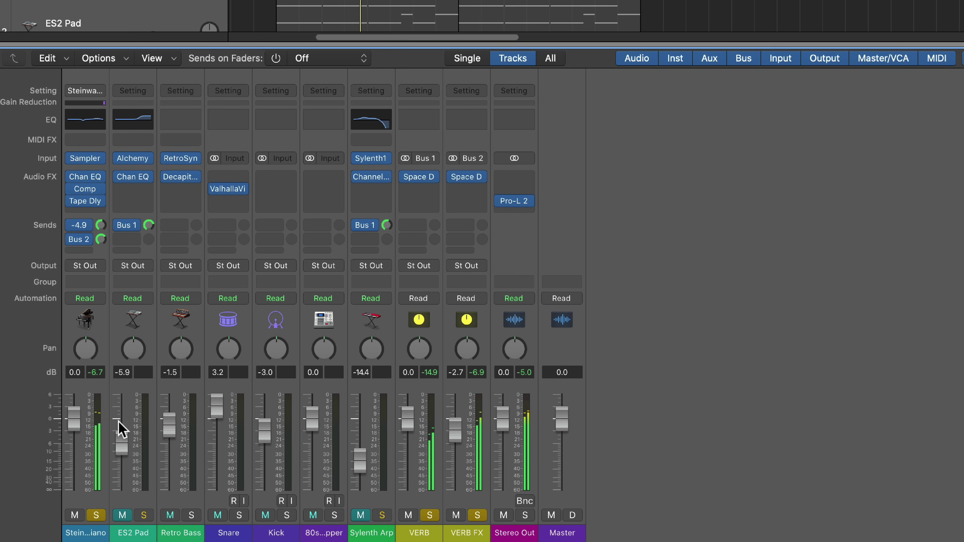
mouse_move(456, 430)
mouse_down()
mouse_move(408, 432)
mouse_move(455, 427)
mouse_up()
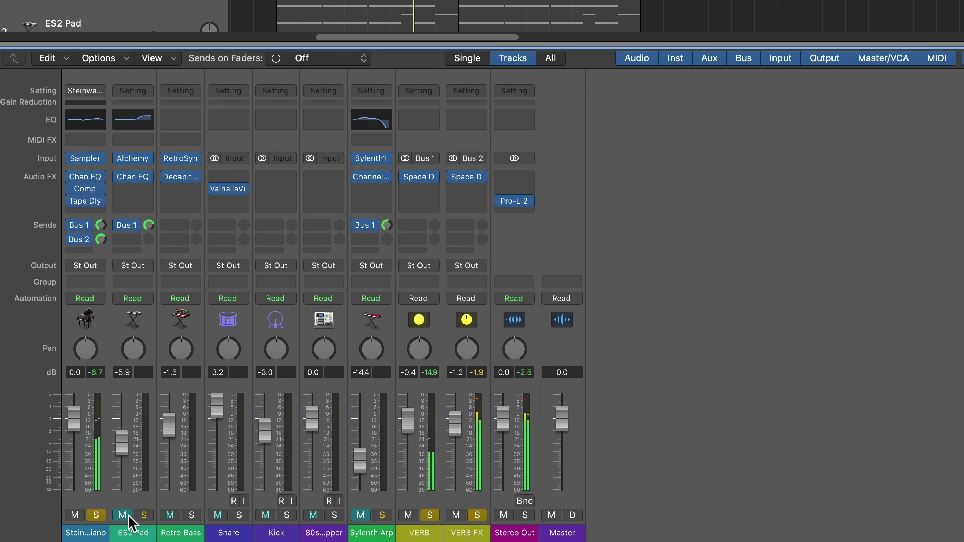
Unmute and solo ES2 Pad with its fader at -4.7 dB, and raise the VERB FX fader to -0.3 dB during playback
click(144, 516)
click(144, 516)
click(816, 376)
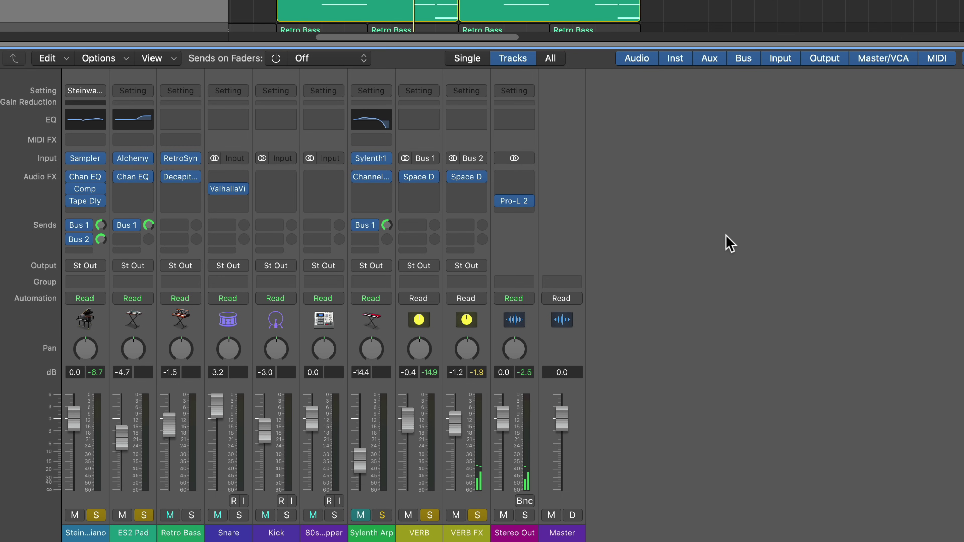
key(space)
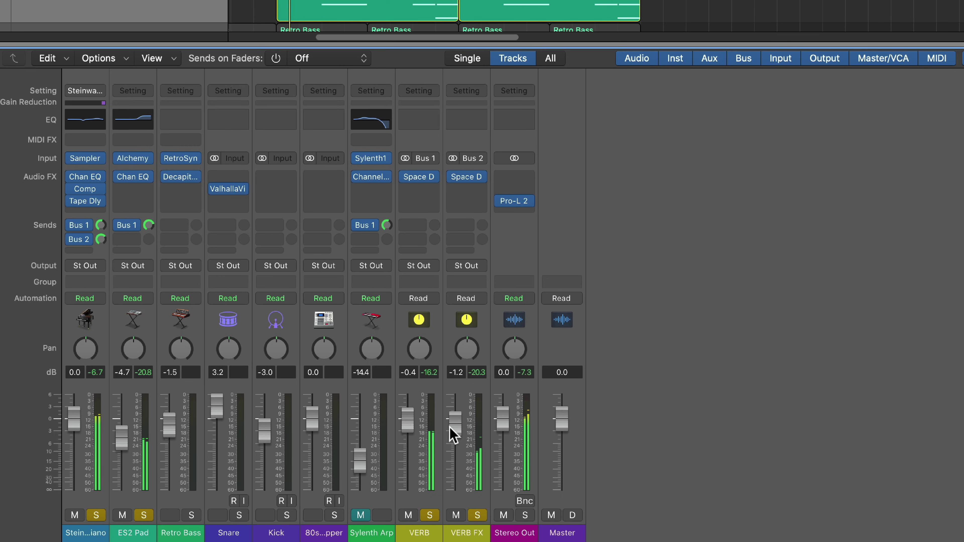
drag(454, 431, 454, 424)
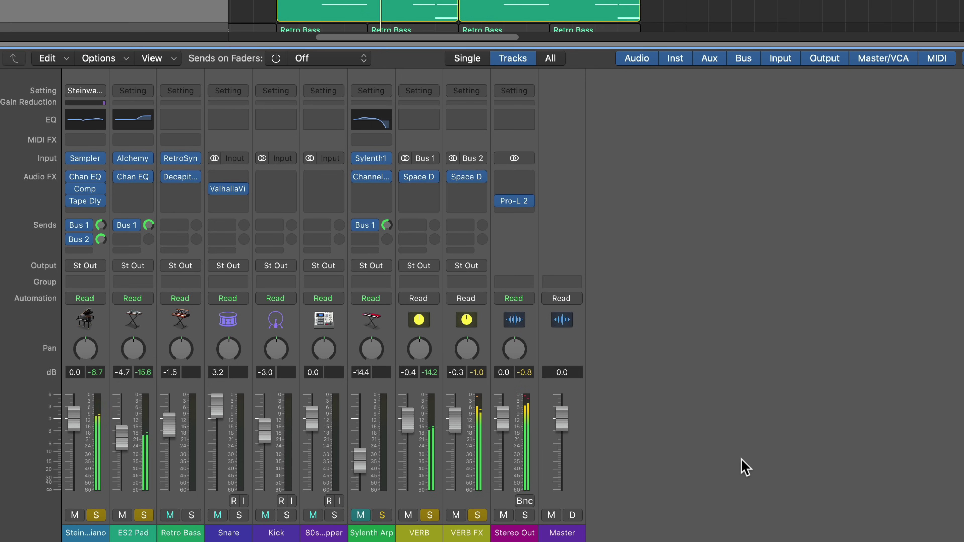
Turn off solo on the VERB, VERB FX, ES2 Pad and Steinway Grand Piano channels, and close the Mixer
click(474, 533)
shift+click(429, 533)
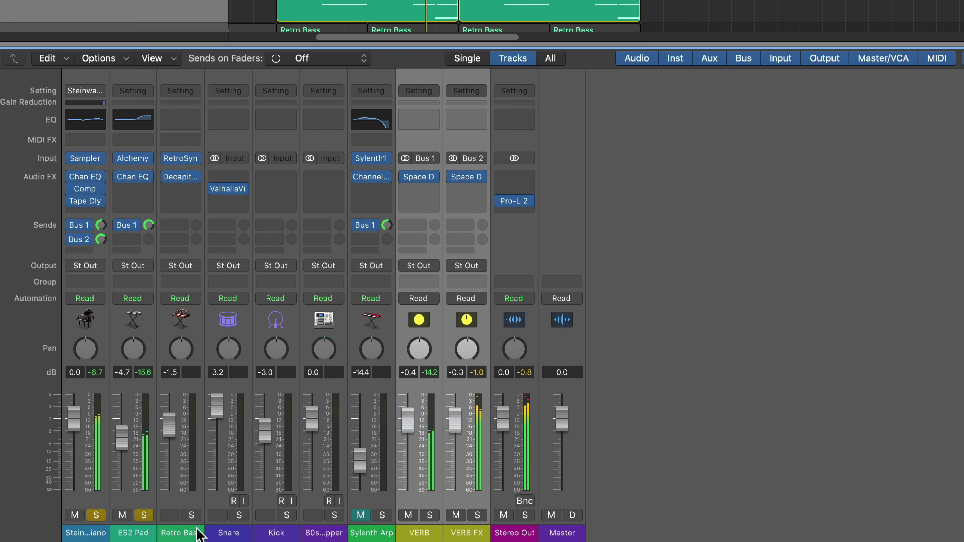
click(142, 533)
shift+click(72, 534)
click(96, 515)
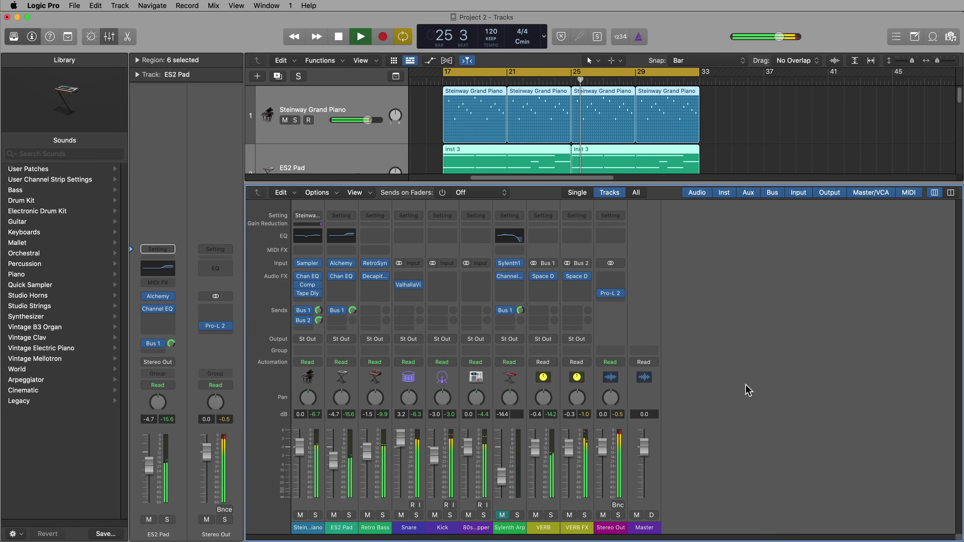
key(x)
click(770, 310)
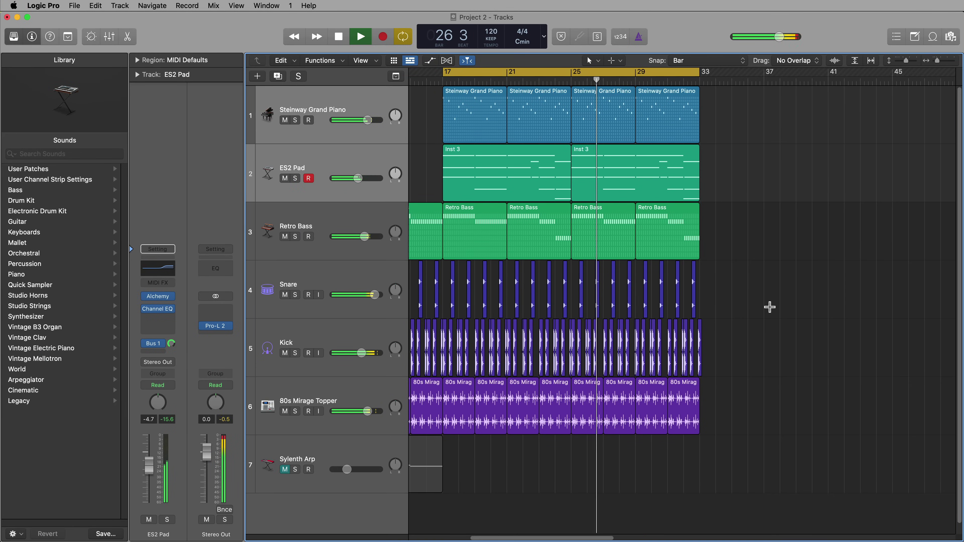
Inspect the Space Designer settings on VERB FX through the Steinway Grand Piano's Bus 2 send, stop playback and close the plug-in window
key(super+Right)
click(375, 158)
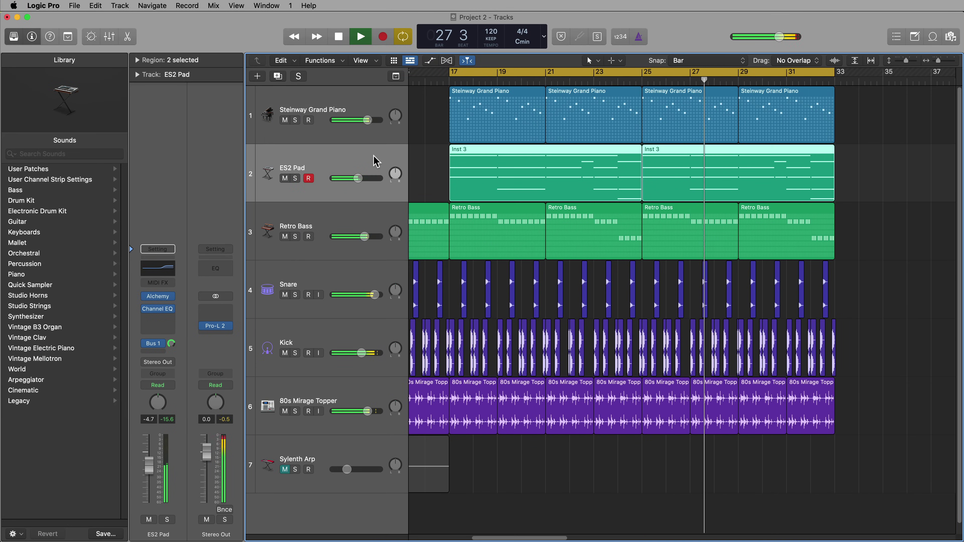
click(375, 110)
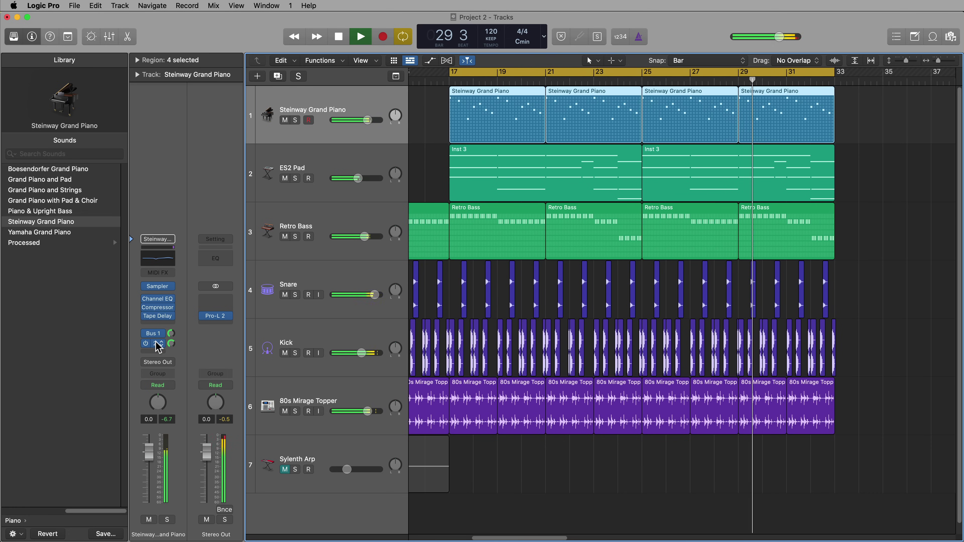
click(159, 347)
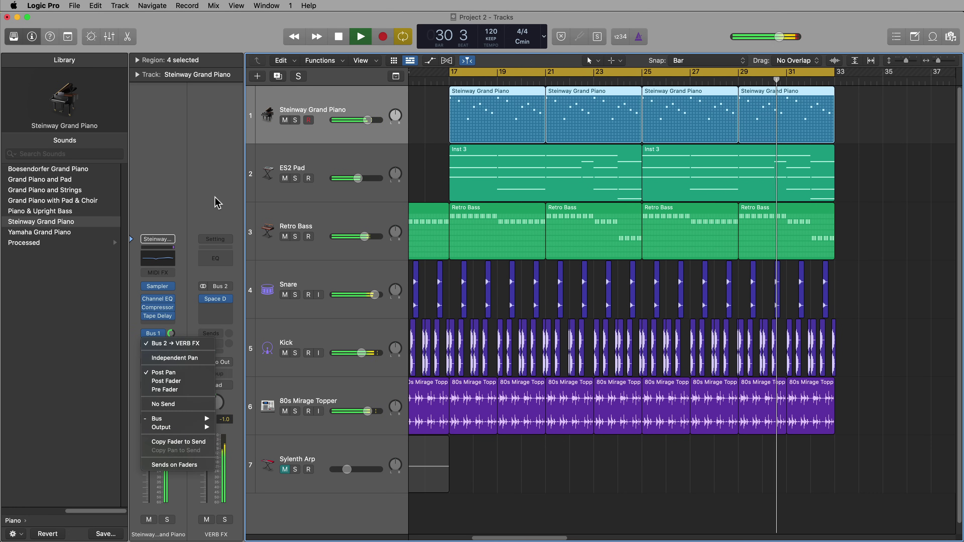
click(204, 344)
click(217, 299)
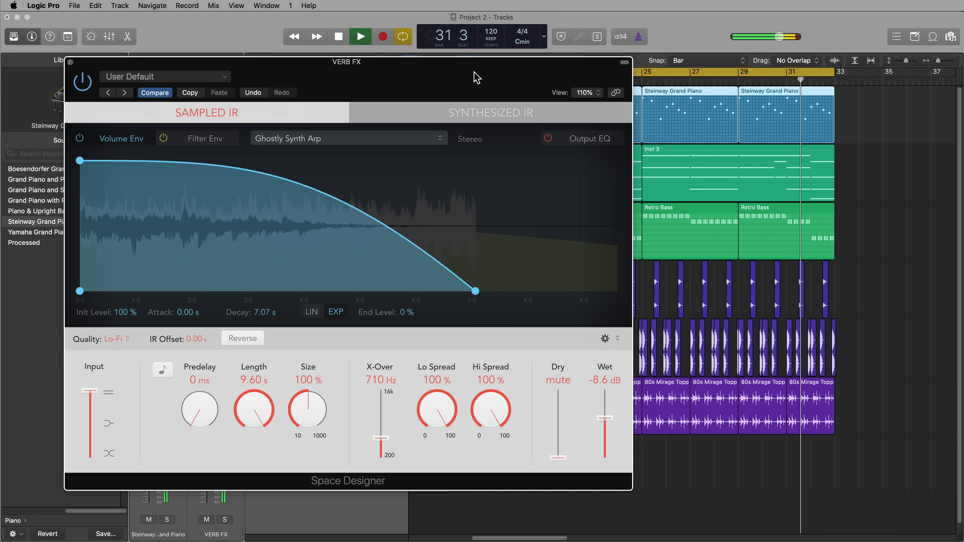
key(space)
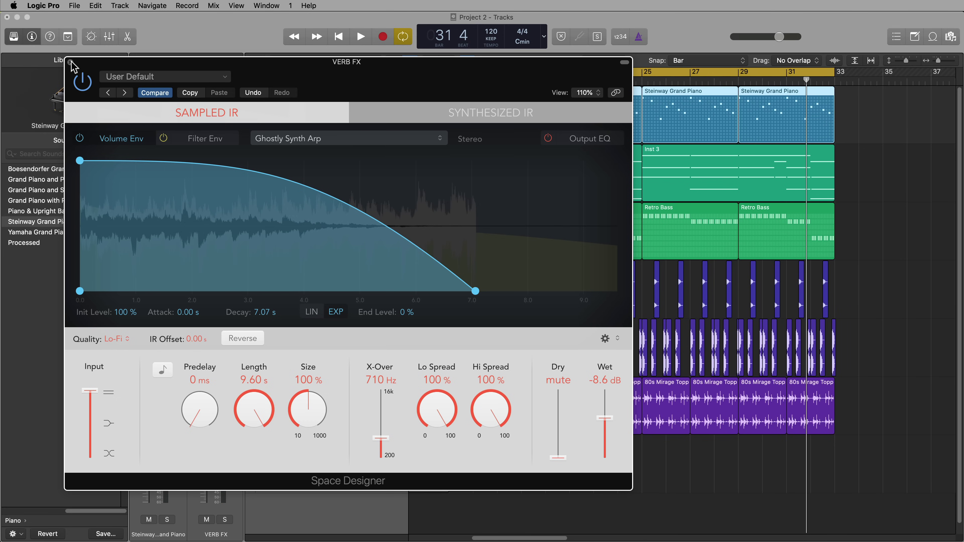
click(71, 62)
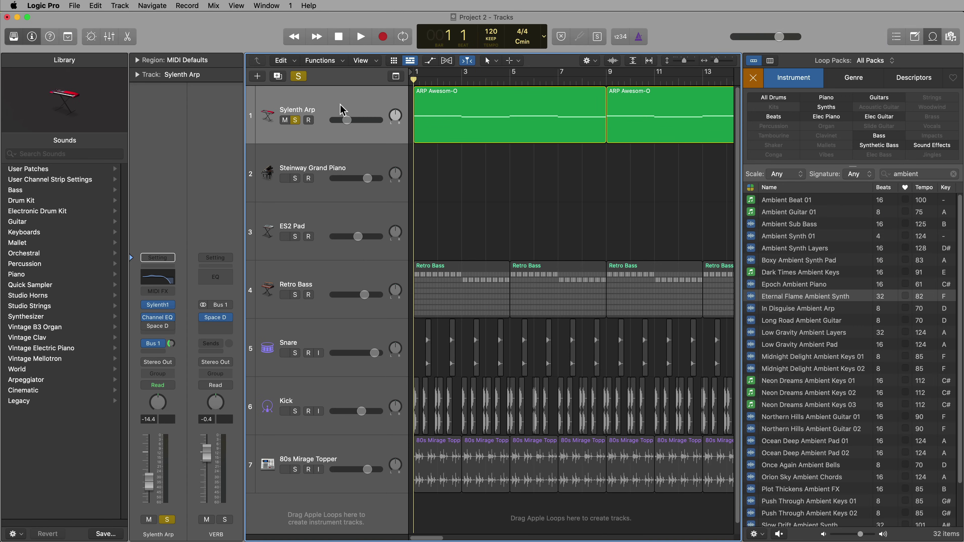
Raise the Sylenth Arp track volume to -5.4 dB
click(345, 119)
drag(347, 123, 357, 120)
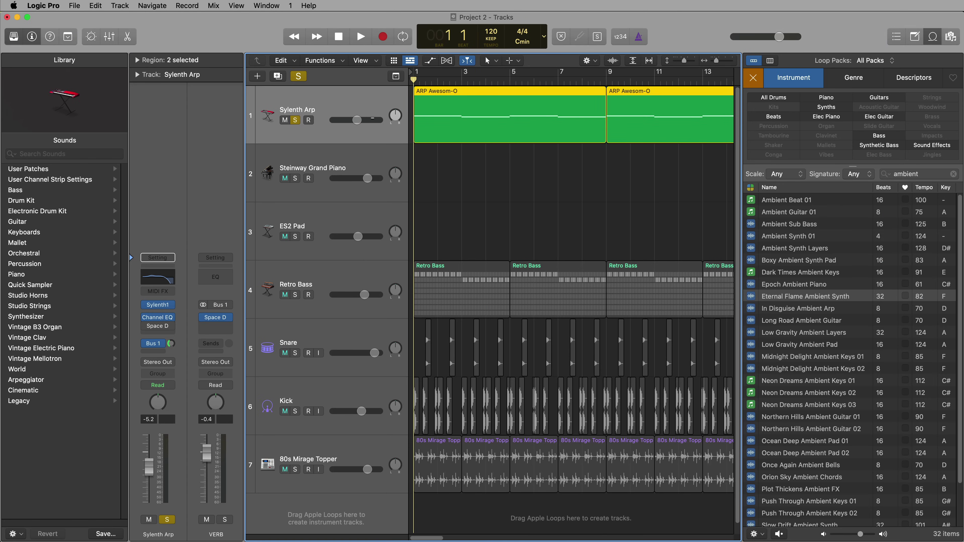
Examine the Sylenth1 instrument on the Sylenth Arp track and listen to the arp without its own Space Designer
click(158, 307)
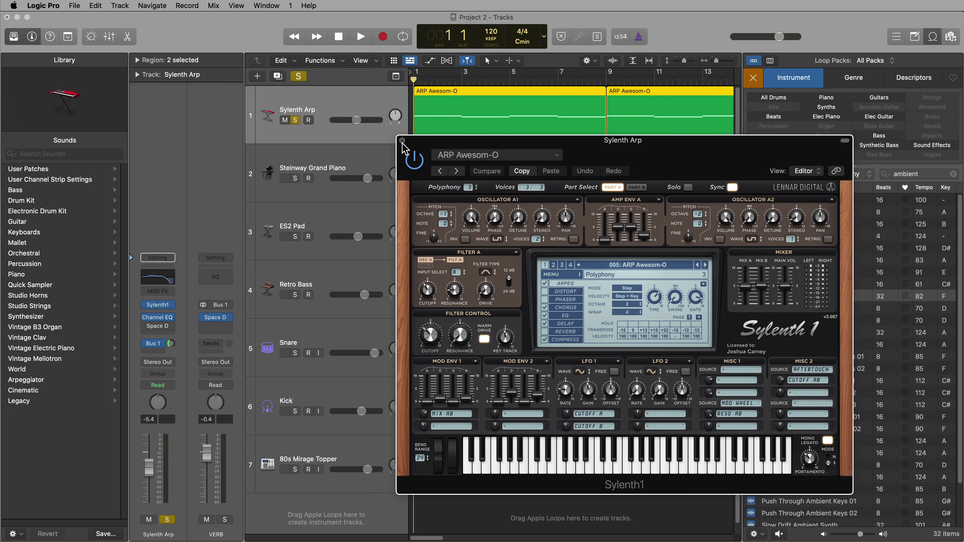
click(409, 146)
click(485, 175)
key(space)
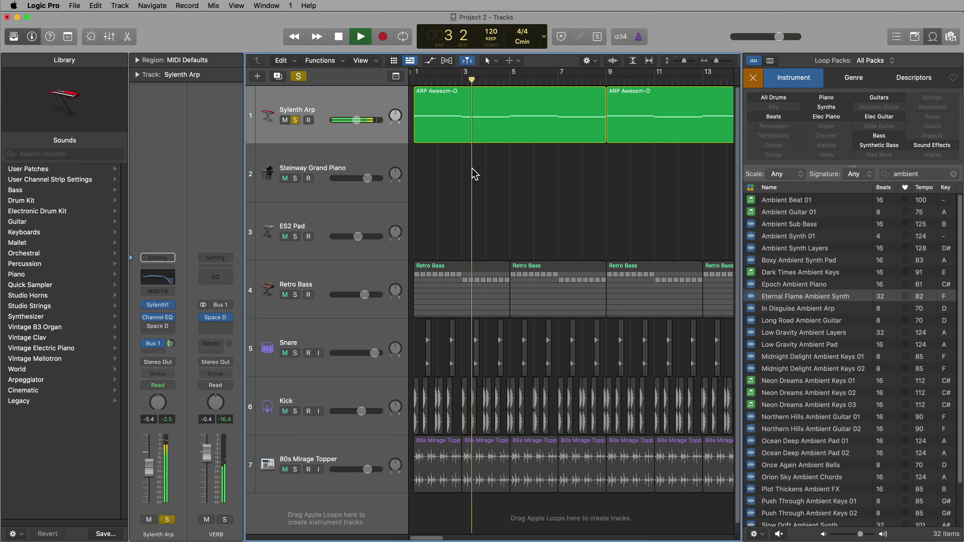
key(space)
key(Return)
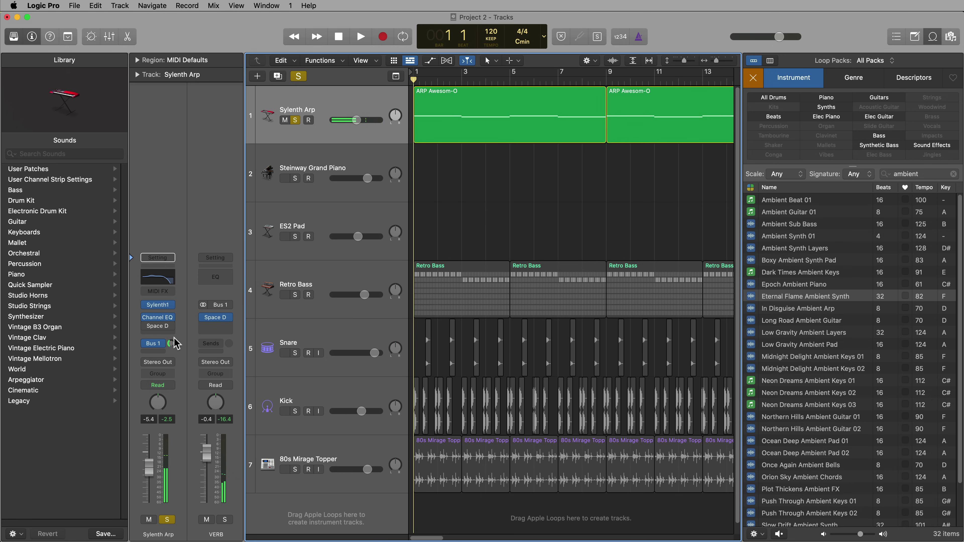
Load the Eternal Flame Ambient Synth loop into Sylenth Arp's Space Designer and shape its volume envelope to a 10.4 s decay ending at 0 %
click(145, 327)
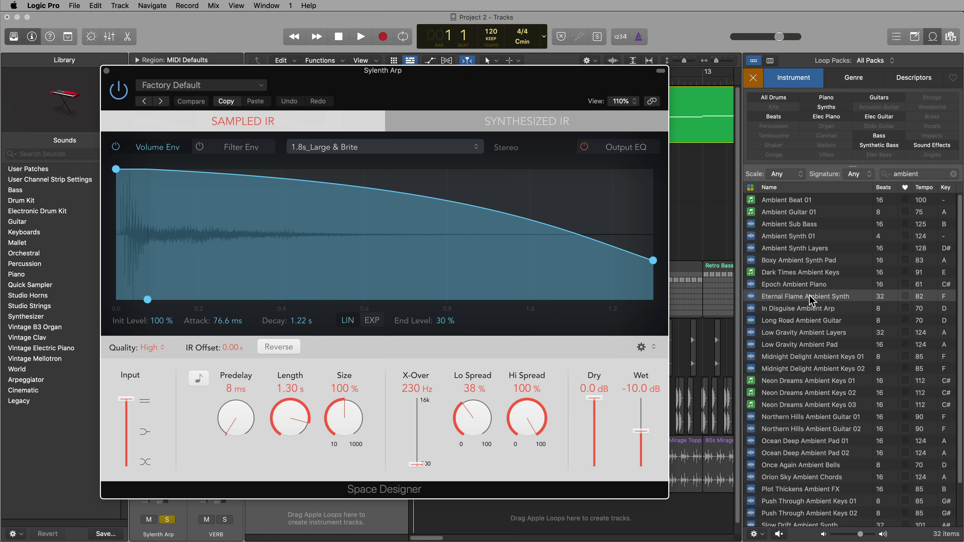
click(794, 298)
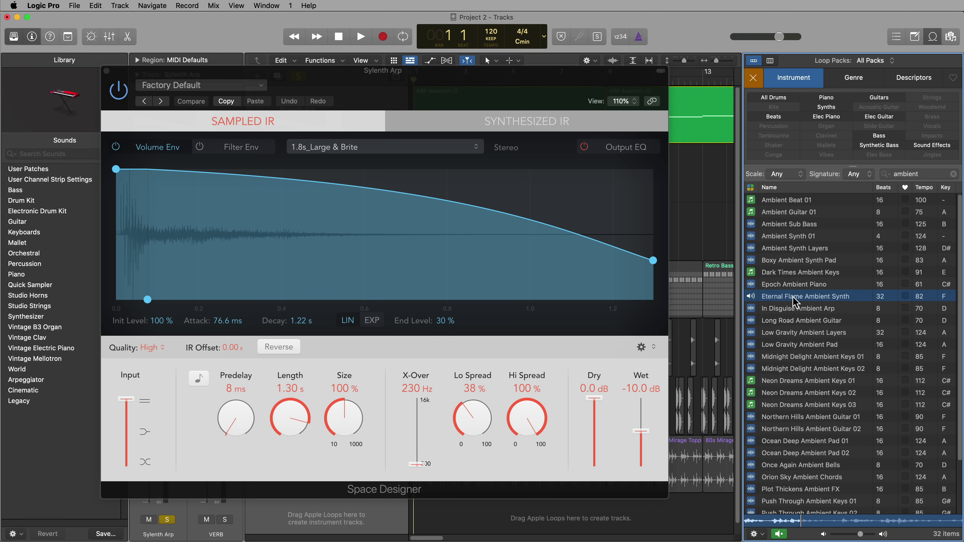
drag(795, 302, 430, 243)
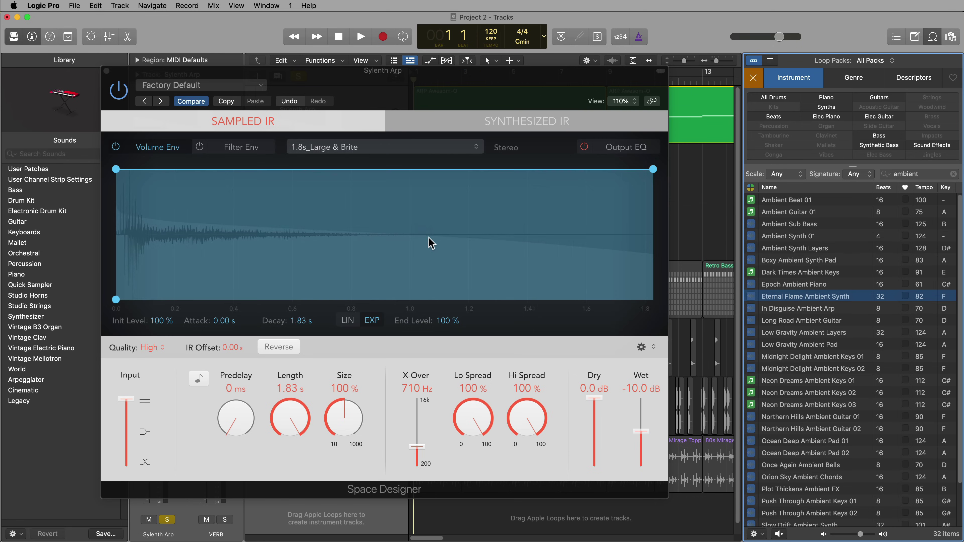
drag(659, 170, 356, 341)
Enable the filter envelope for the Eternal Flame Ambient Synth impulse response and set the quality to Lo-Fi
click(220, 149)
click(200, 147)
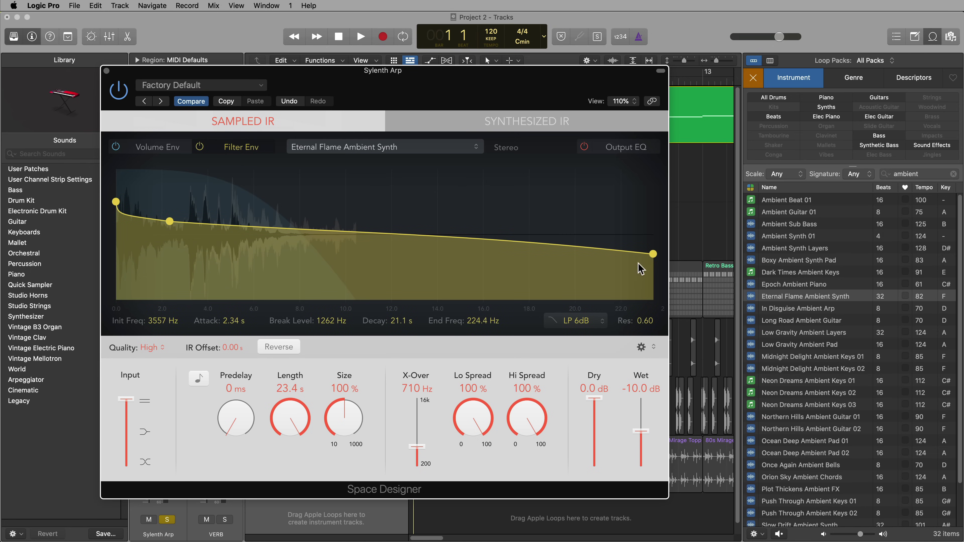
click(157, 147)
click(156, 349)
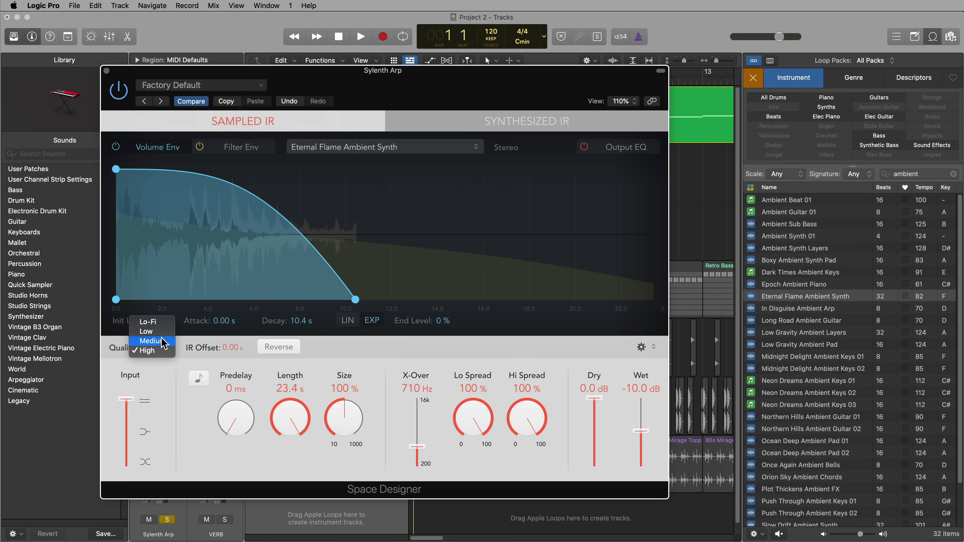
click(158, 323)
Play the arp through the Eternal Flame impulse response and balance the Dry and Wet levels, with Dry at about -5.6 dB
drag(594, 404, 647, 422)
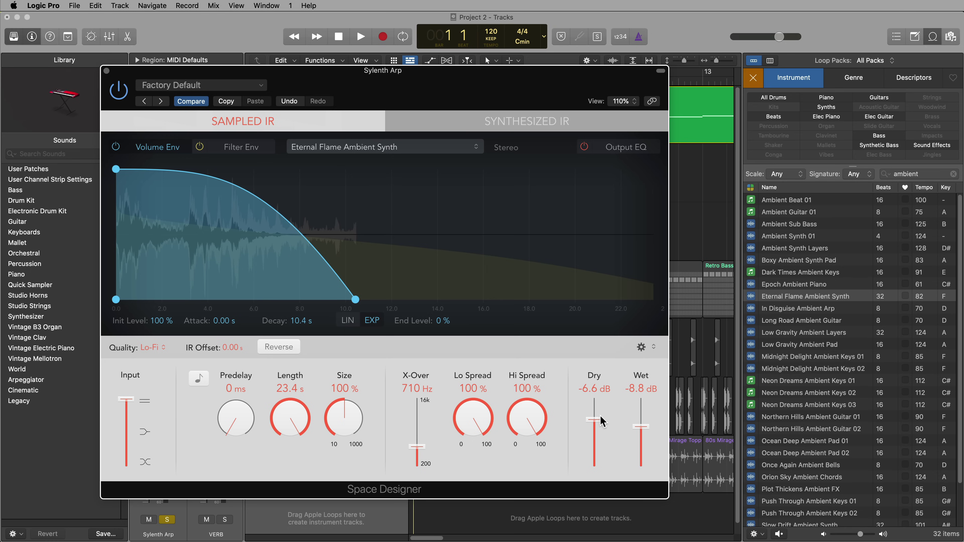
key(space)
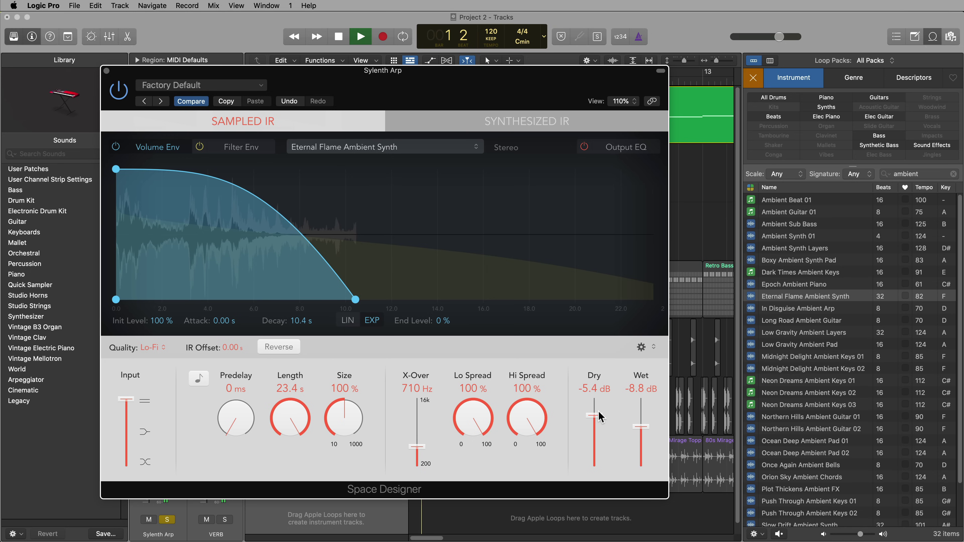
mouse_move(649, 432)
mouse_down()
mouse_move(650, 419)
mouse_move(653, 431)
mouse_up()
drag(598, 419, 599, 451)
drag(649, 427, 647, 414)
drag(594, 448, 640, 435)
Load the Long Road Ambient Guitar loop as the impulse response and shape its volume envelope to a 5.92 s decay ending at 0 %
drag(801, 320, 470, 283)
drag(653, 169, 570, 381)
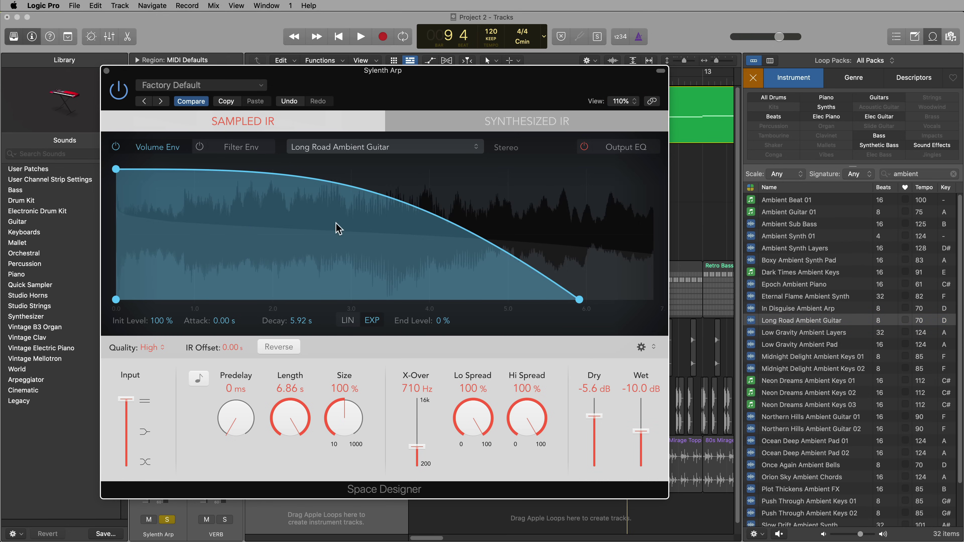
Enable the filter envelope for the Long Road Ambient Guitar impulse response and set the quality to Lo-Fi
click(214, 148)
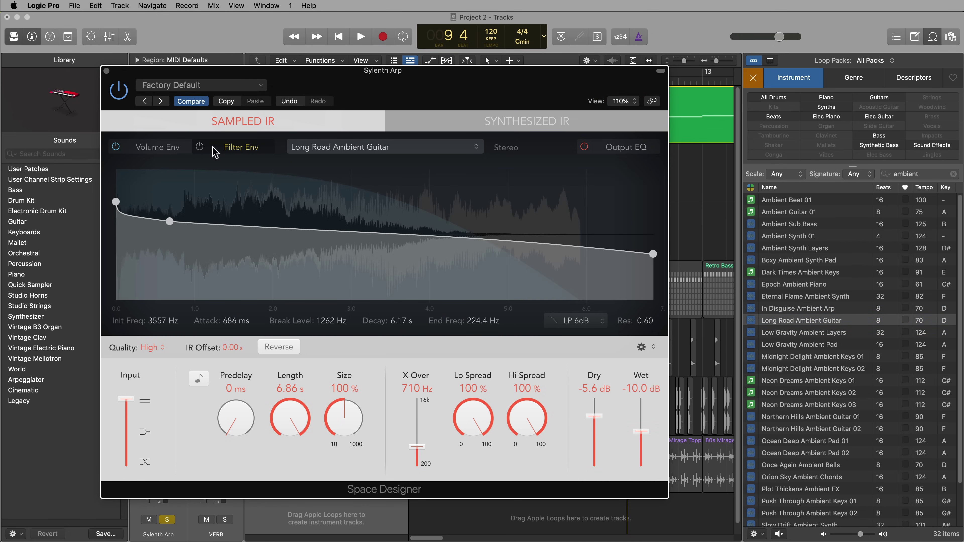
click(166, 147)
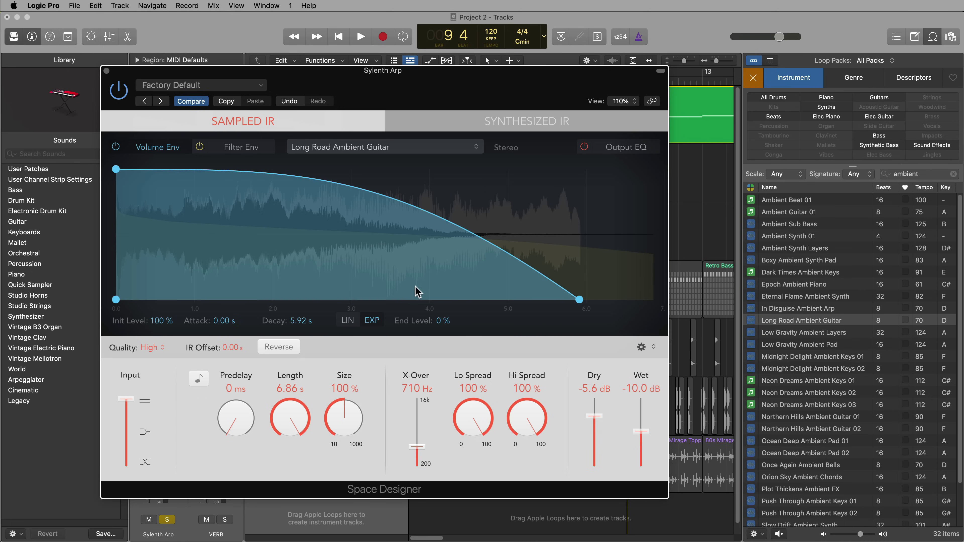
click(159, 348)
click(150, 320)
Play the arp through the guitar impulse response and set Dry to -5.6 dB and Wet to -8.2 dB
key(space)
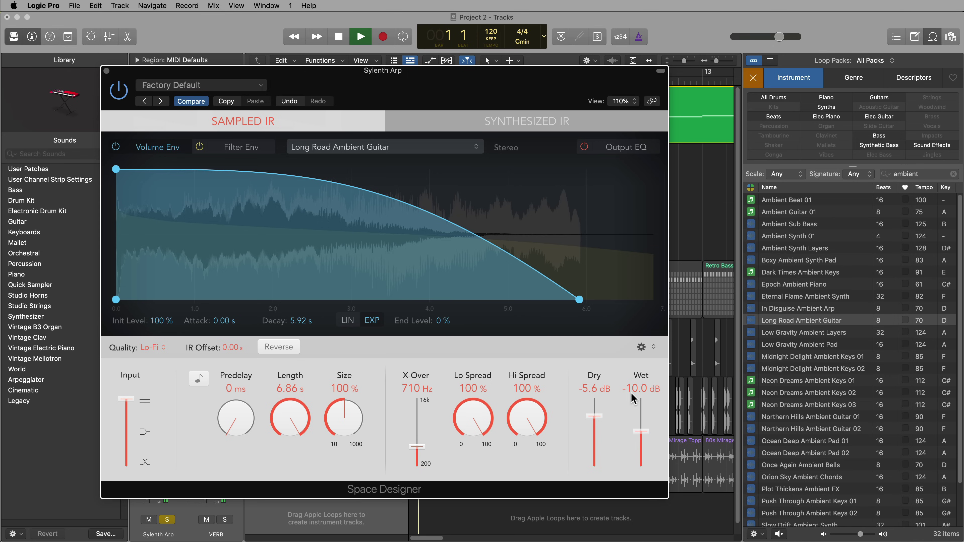
drag(594, 416, 641, 422)
drag(595, 446, 640, 426)
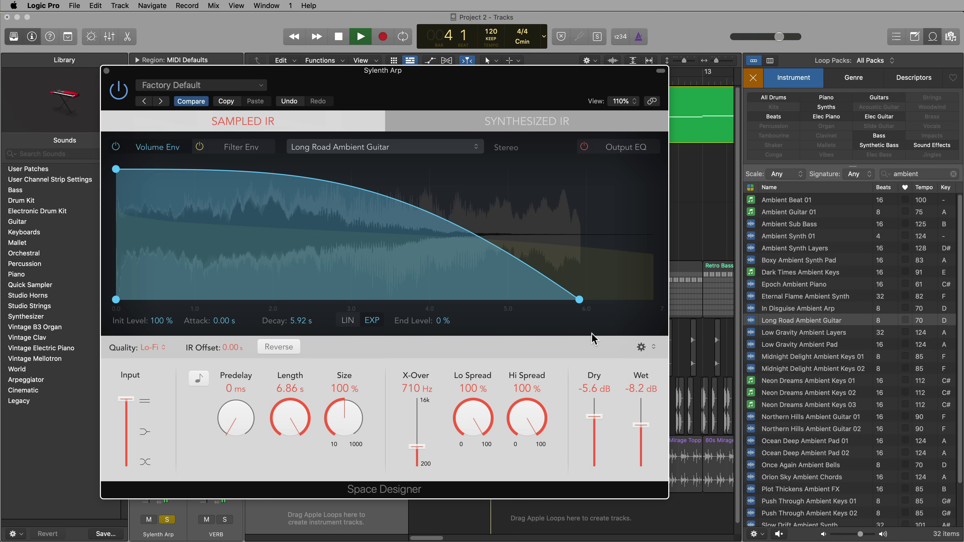
key(space)
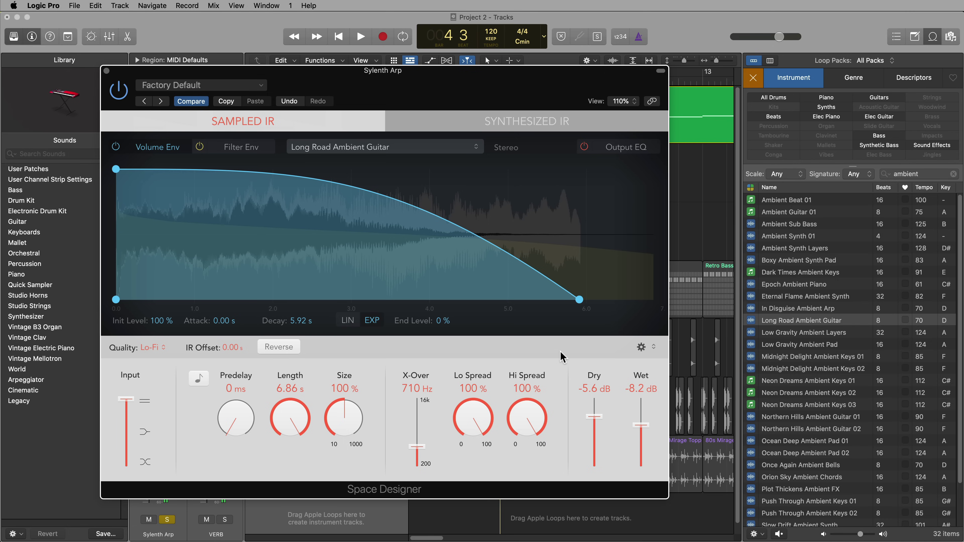
Filter the Apple Loops to the Minor scale and load the Longing C Harp loop as the Space Designer impulse response
click(780, 178)
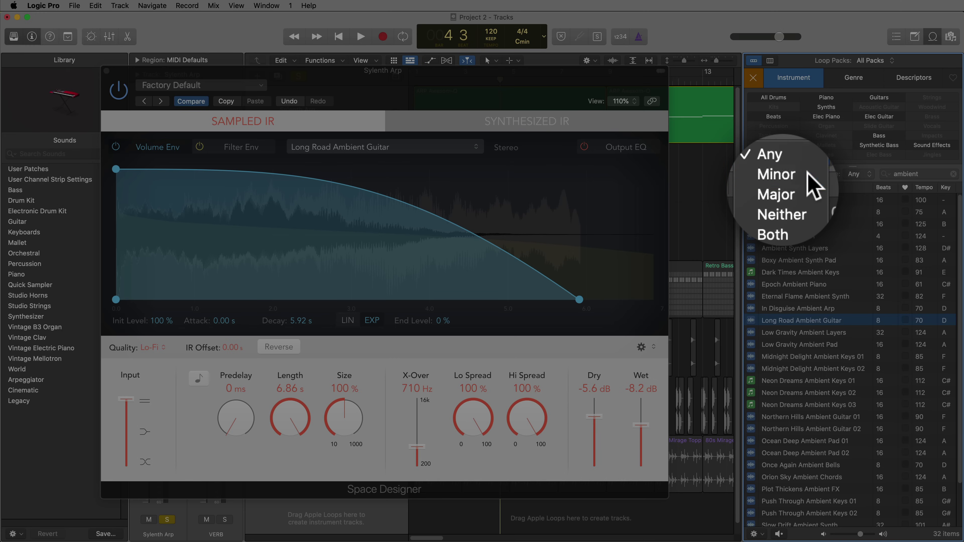
click(807, 177)
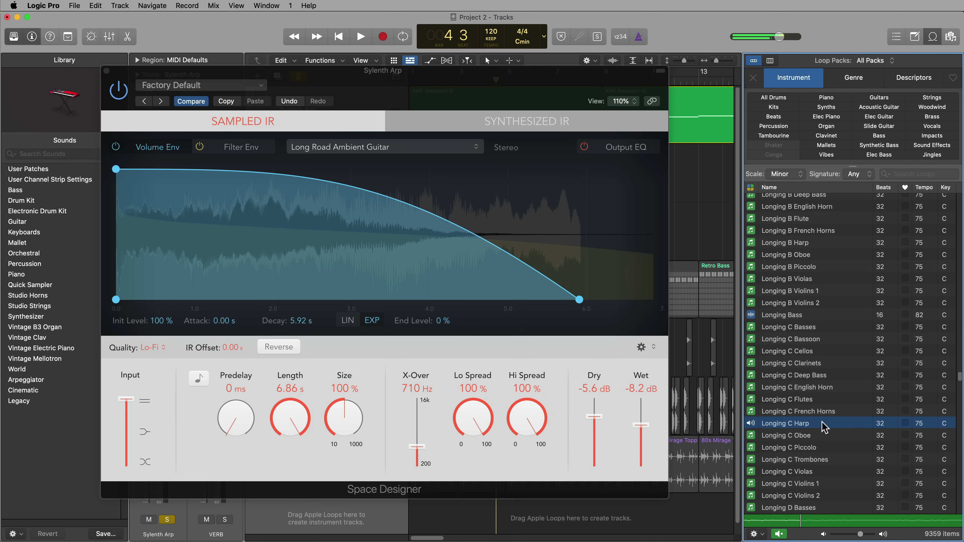
click(821, 423)
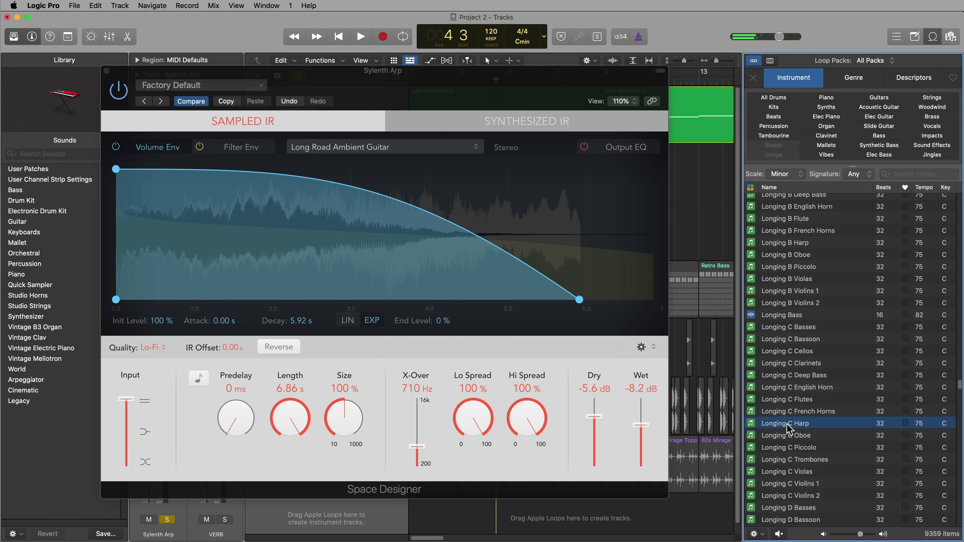
drag(786, 428, 381, 239)
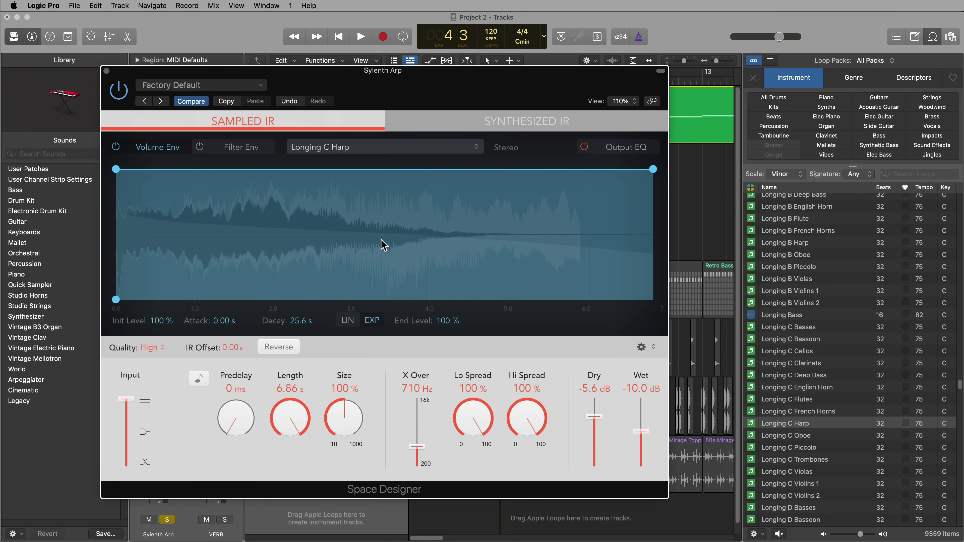
Shape the harp's volume envelope to a 12.2 s decay ending at 0 %, and play it with Dry muted and Wet at -26.0 dB
drag(653, 169, 371, 299)
key(space)
drag(641, 431, 641, 446)
drag(594, 417, 597, 476)
mouse_move(640, 445)
mouse_down()
mouse_move(650, 437)
mouse_move(649, 454)
mouse_up()
Enable the filter envelope for the Longing C Harp impulse response
click(199, 147)
click(232, 149)
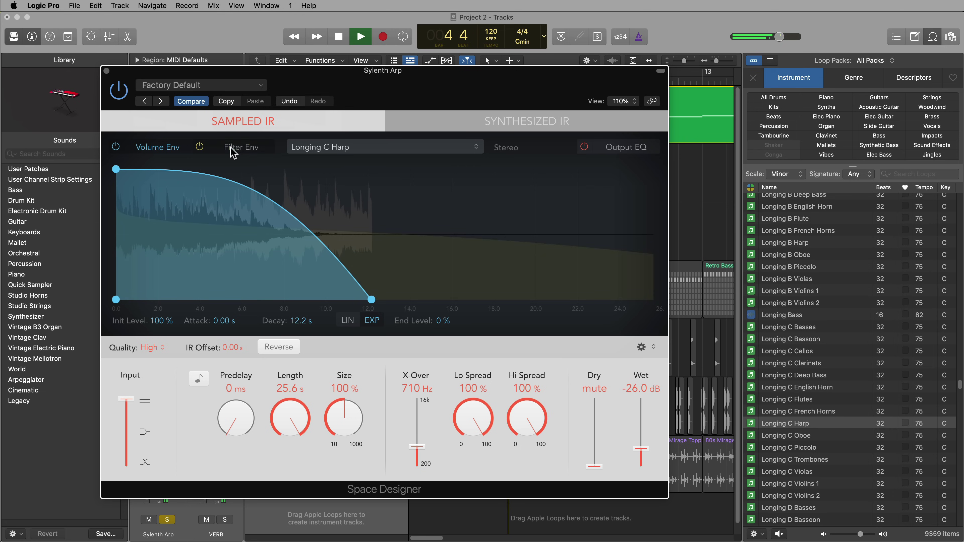
drag(653, 254, 653, 273)
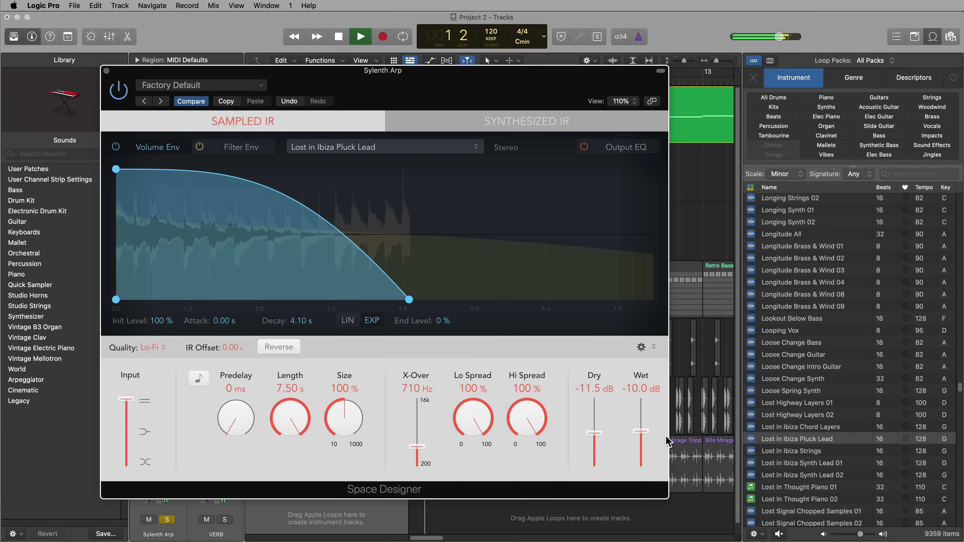
Balance the arp through the Lost in Ibiza Pluck Lead impulse response with Dry at -7.6 dB and Wet at -11.5 dB, and stop playback
drag(650, 437, 653, 441)
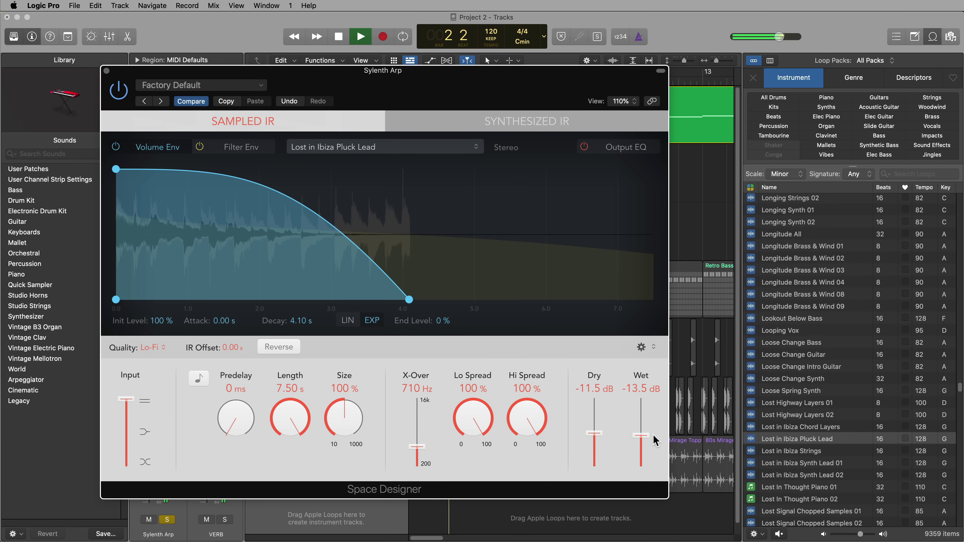
drag(594, 435, 594, 422)
drag(650, 440, 650, 437)
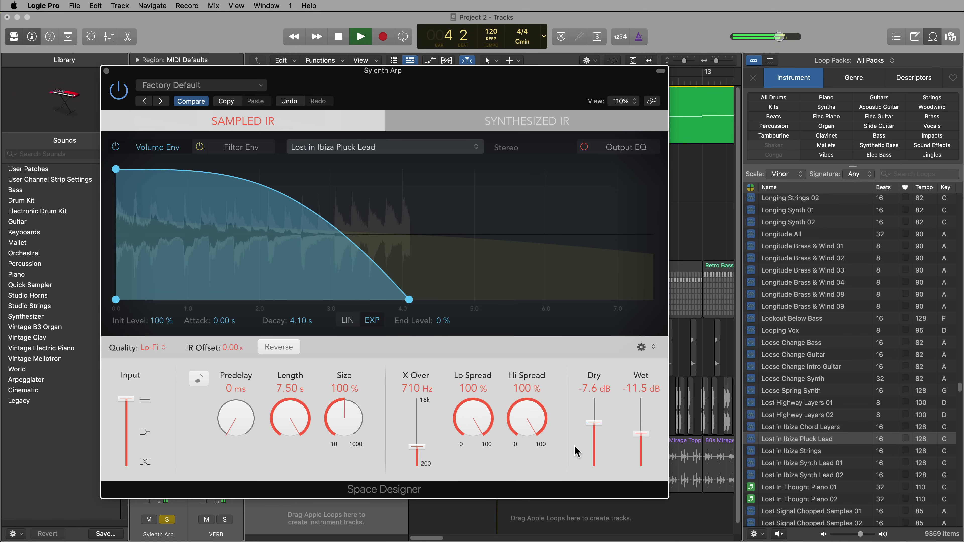
key(space)
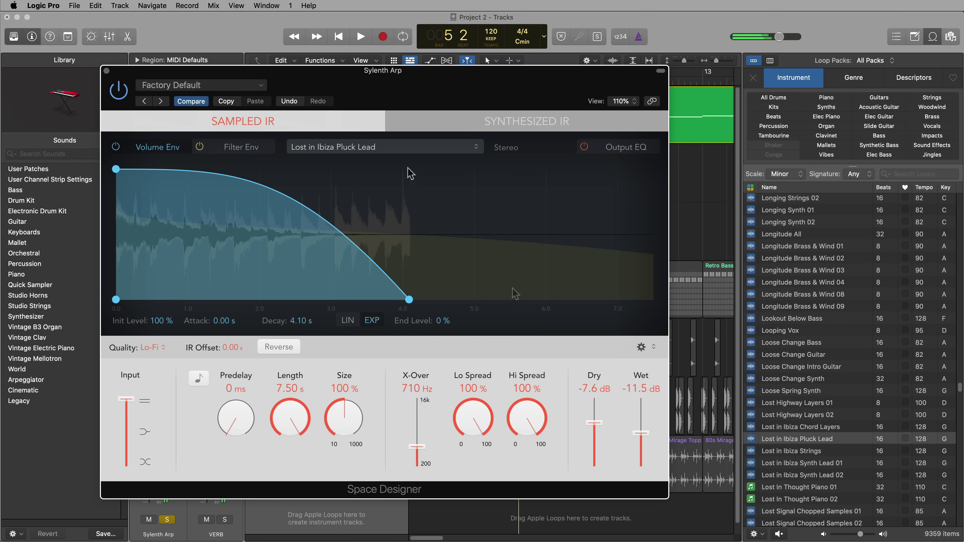
Play the arp with Dry muted and Wet at -8.2 dB, and bring Dry back up to -18.0 dB
drag(594, 424, 596, 476)
drag(644, 434, 646, 428)
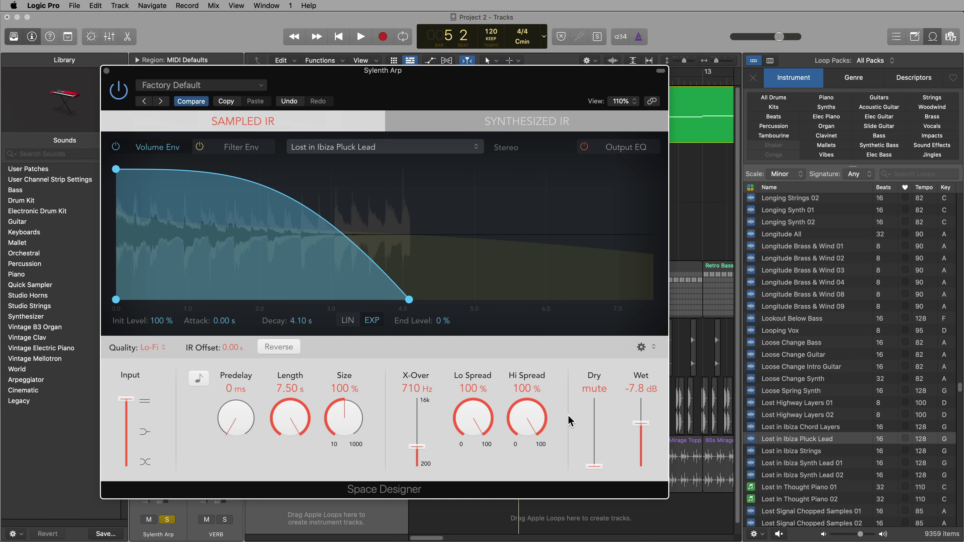
drag(590, 465, 598, 485)
key(space)
drag(644, 424, 664, 426)
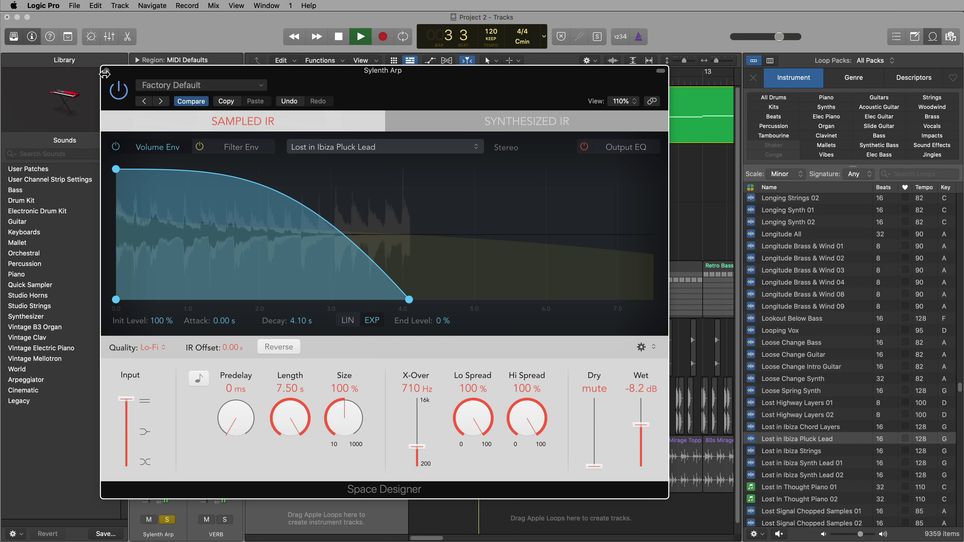
drag(585, 455, 604, 442)
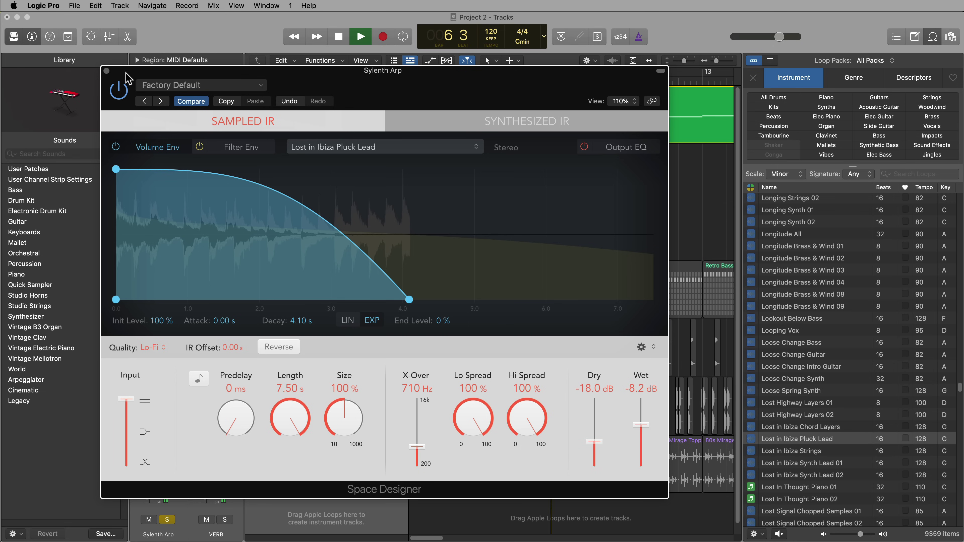
Close Space Designer, return the playhead to the project start and unsolo the Sylenth Arp track
click(106, 71)
key(space)
key(Return)
click(296, 120)
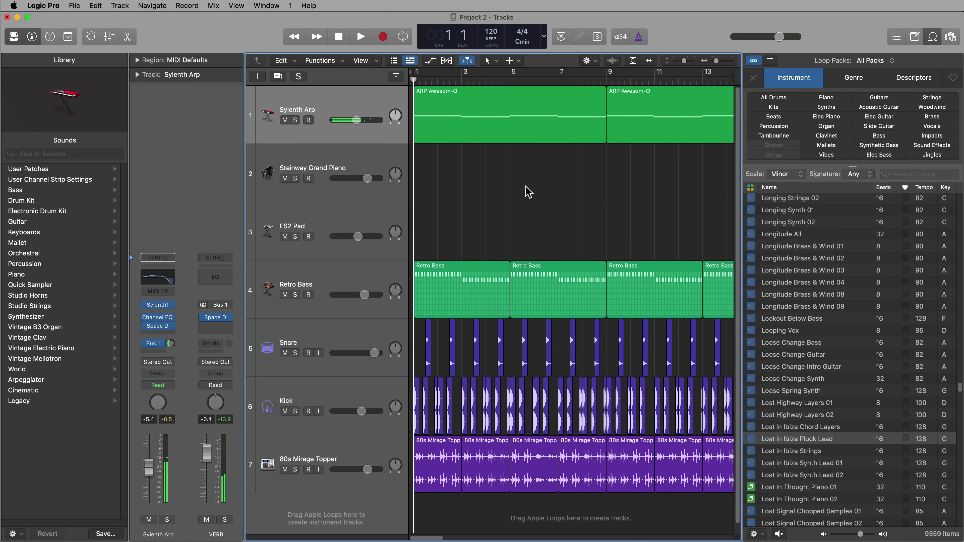
Play the full mix from the beginning and set a skip cycle over bars 9 to 17
key(super+Left)
key(space)
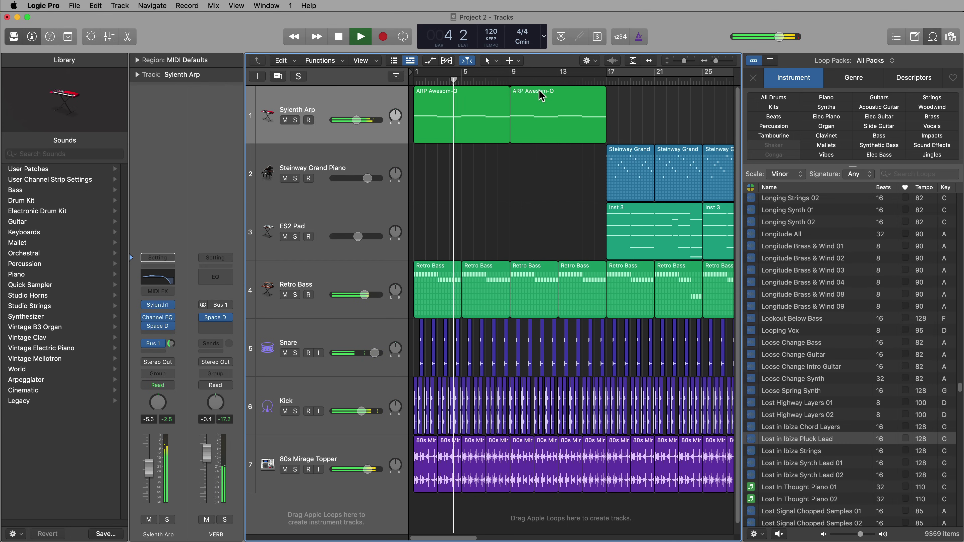
drag(513, 78, 607, 73)
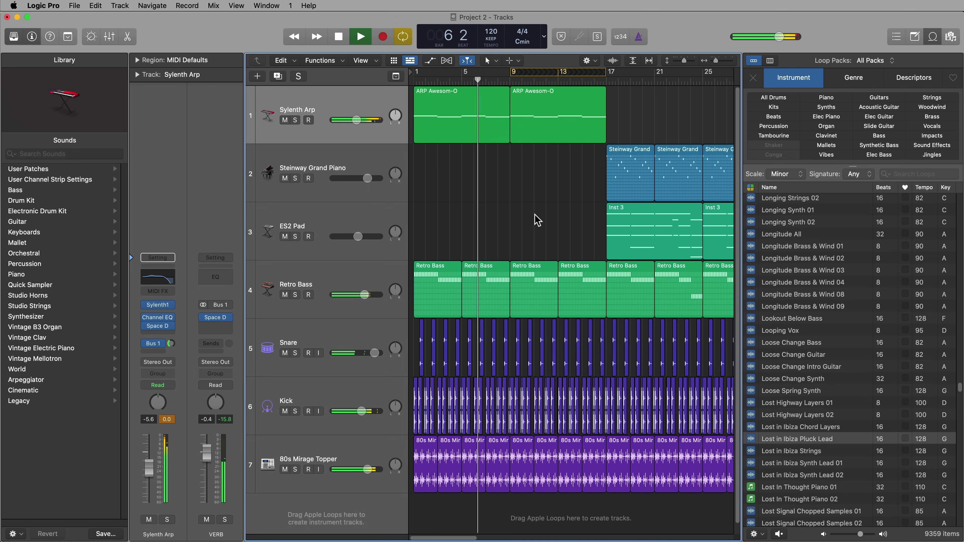
Hide the loop browser and clear the peak level reading on the Sylenth Arp channel
click(932, 37)
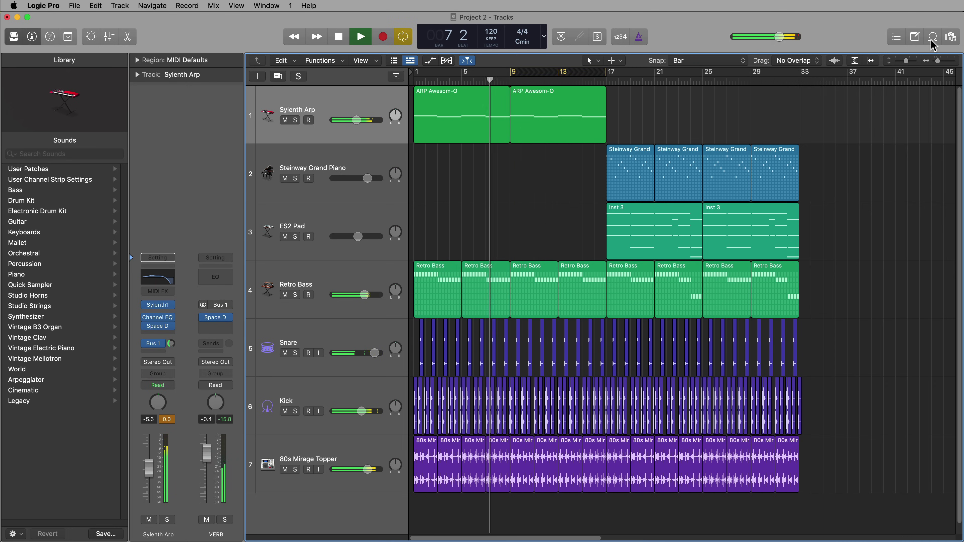
key(super+Right)
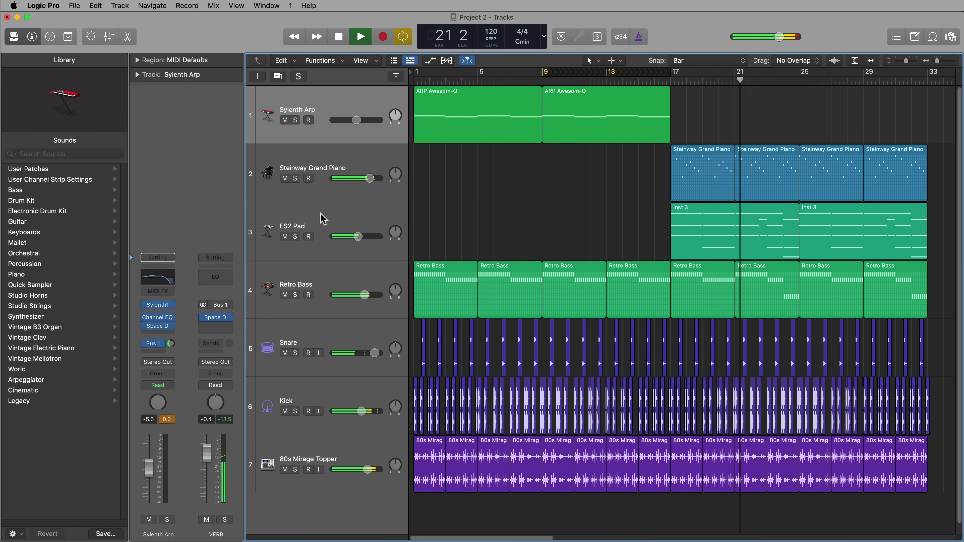
click(167, 420)
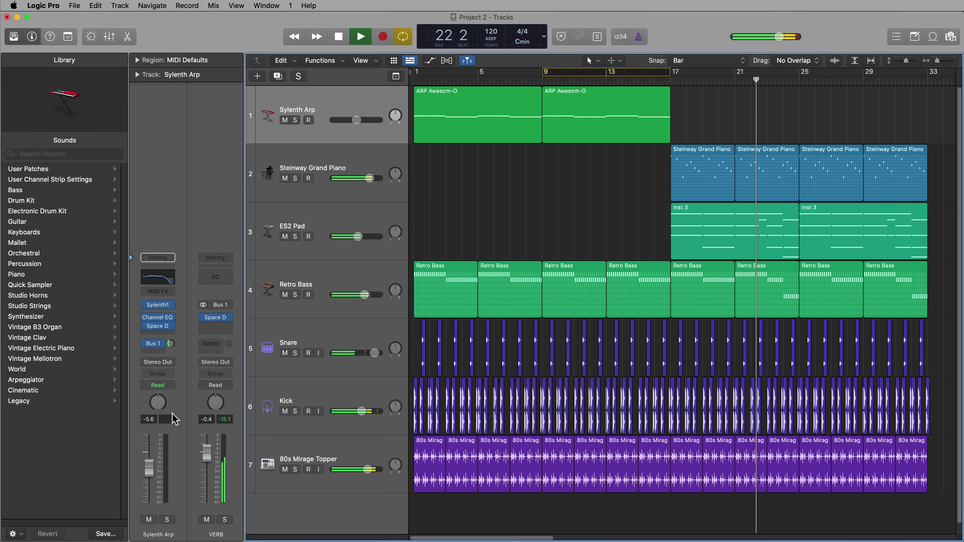